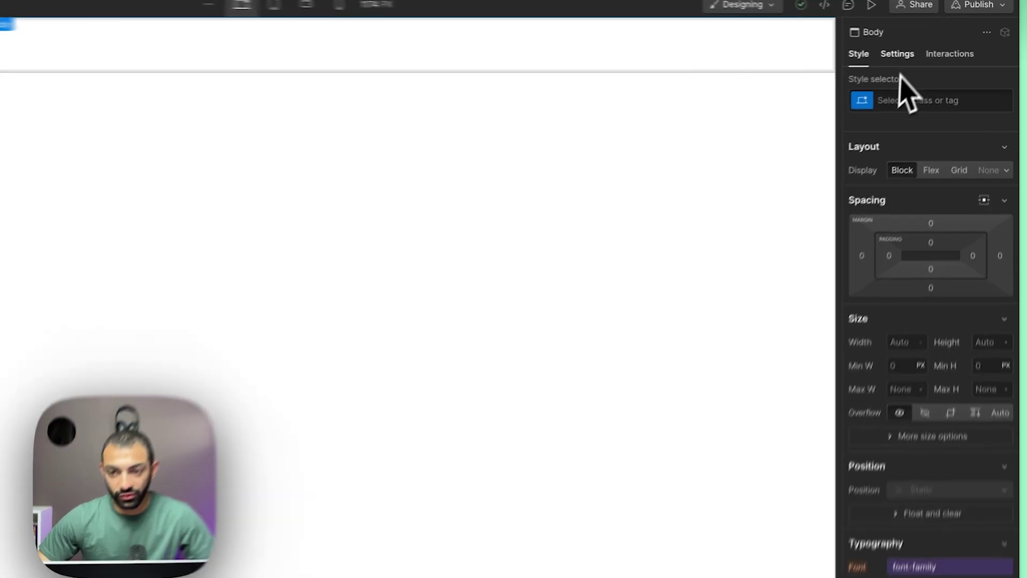
Set the Body element's data-theme custom attribute to dark.
left_click(920, 50)
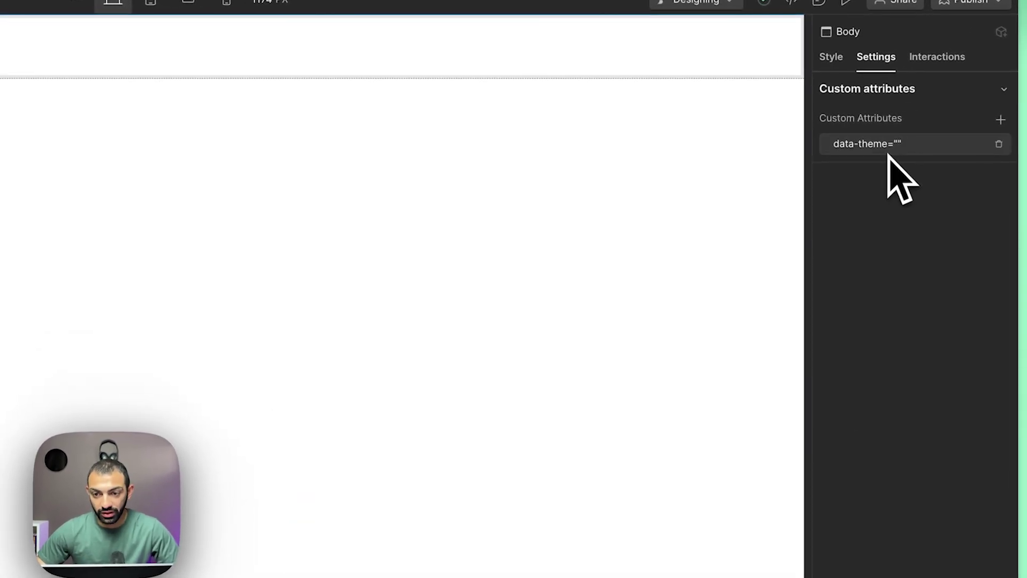
left_click(885, 151)
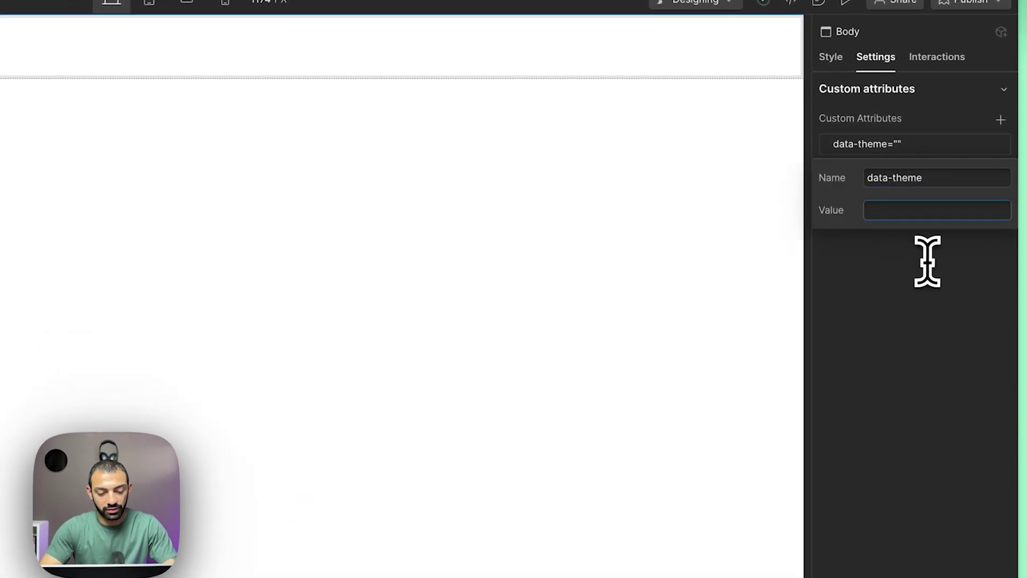
type("dark")
left_click(892, 345)
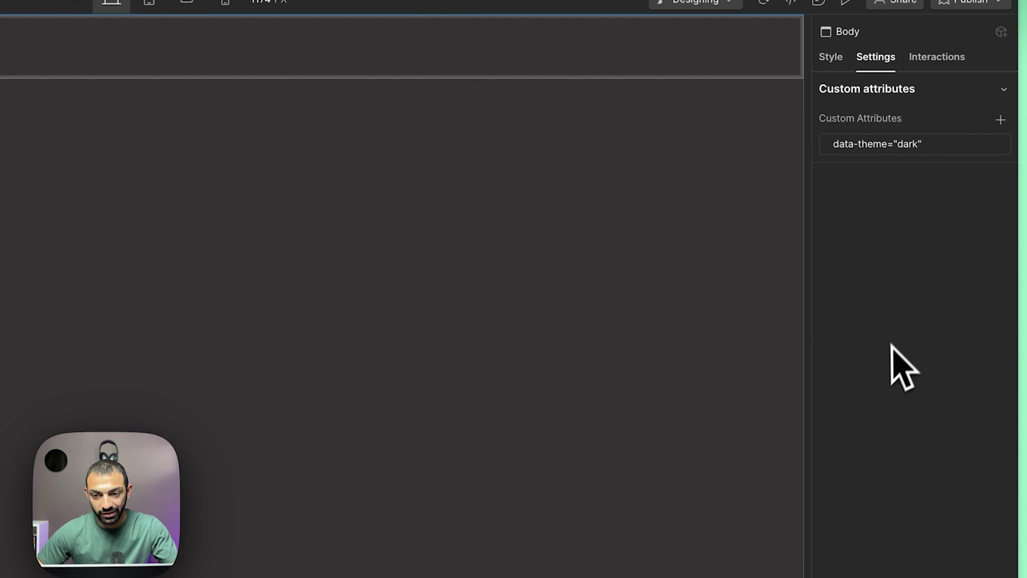
left_click(831, 57)
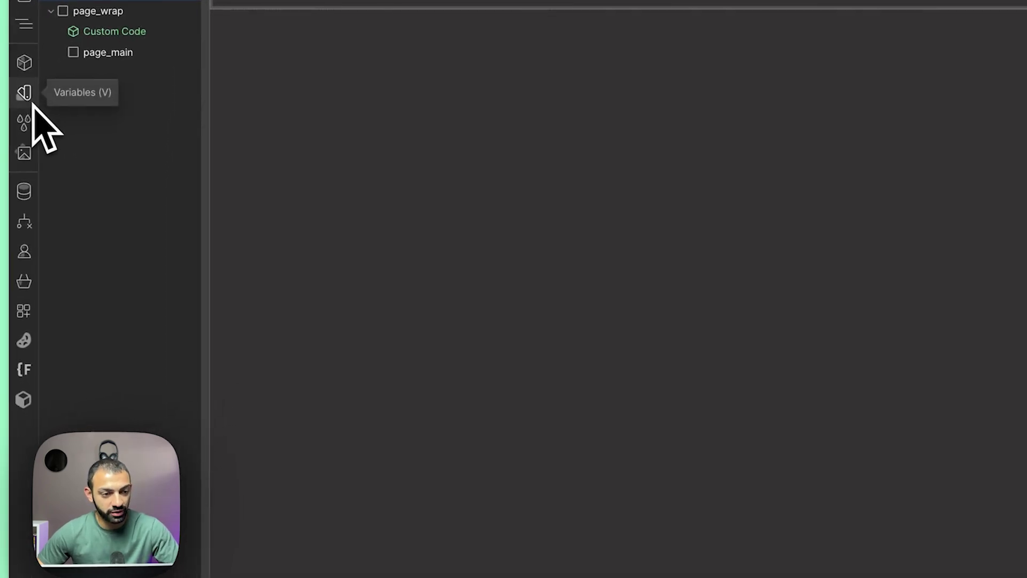
left_click(28, 97)
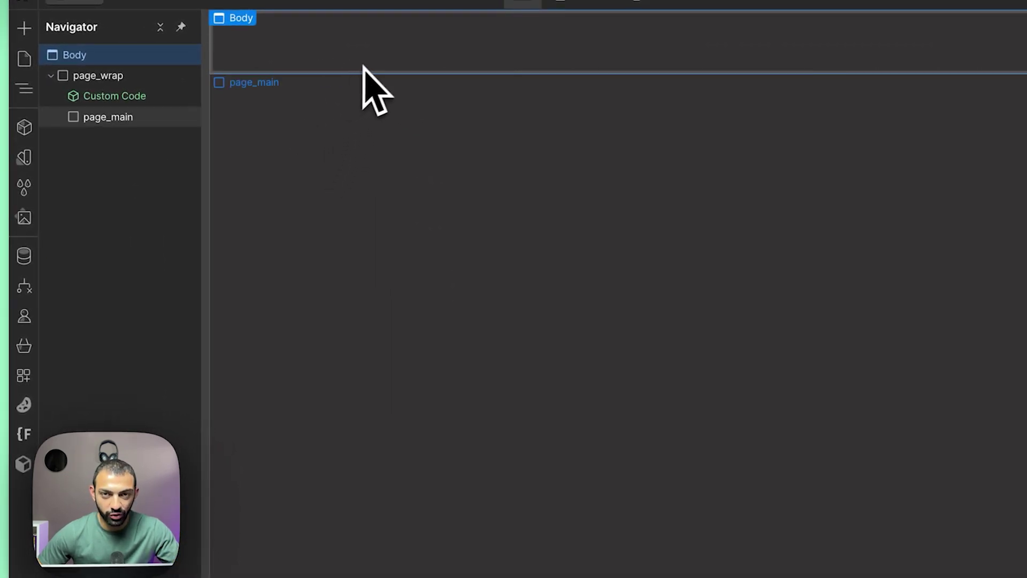
Add the Grid Guide component inside page_wrap, above page_main.
left_click(134, 116)
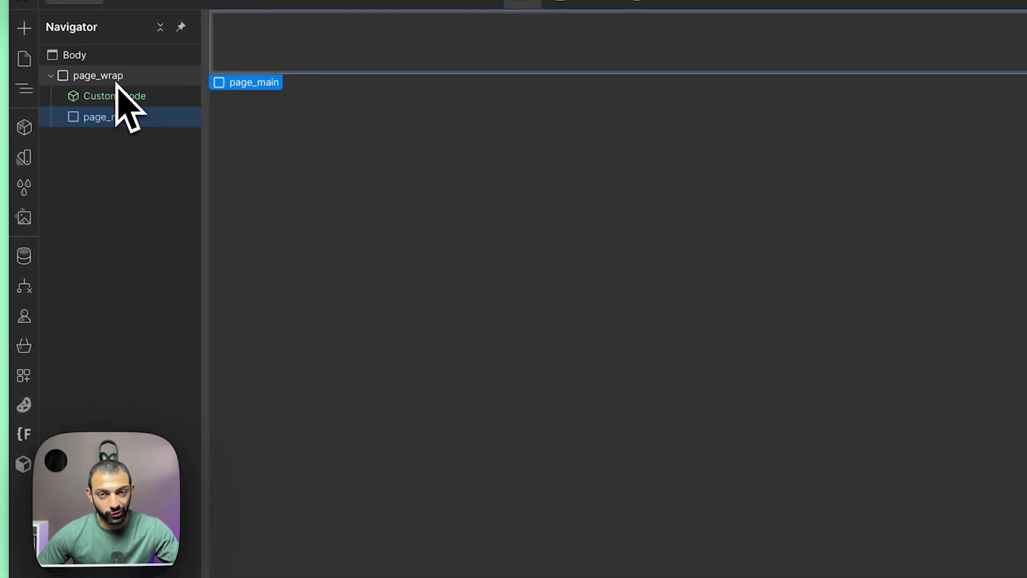
key("a")
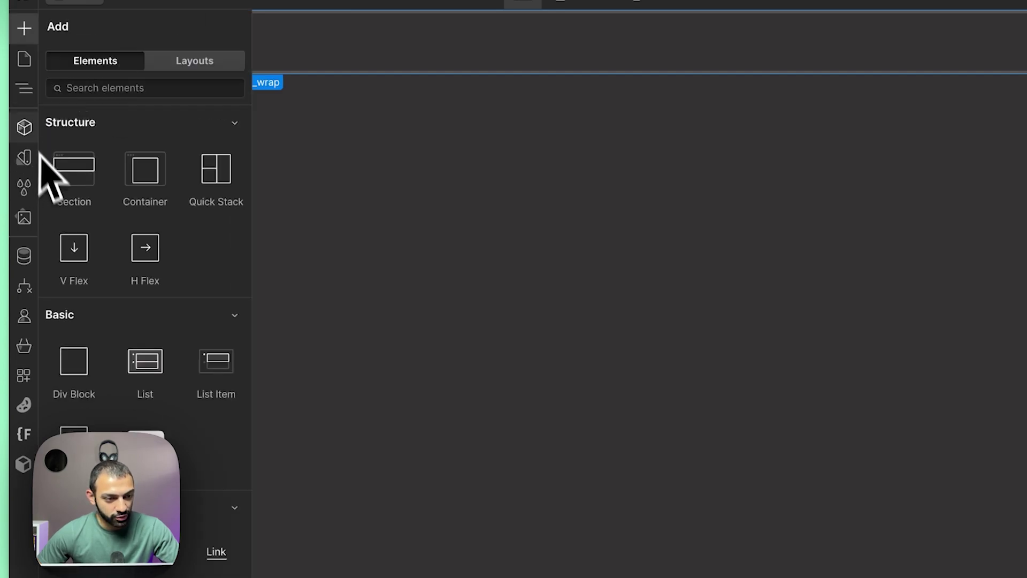
left_click(30, 131)
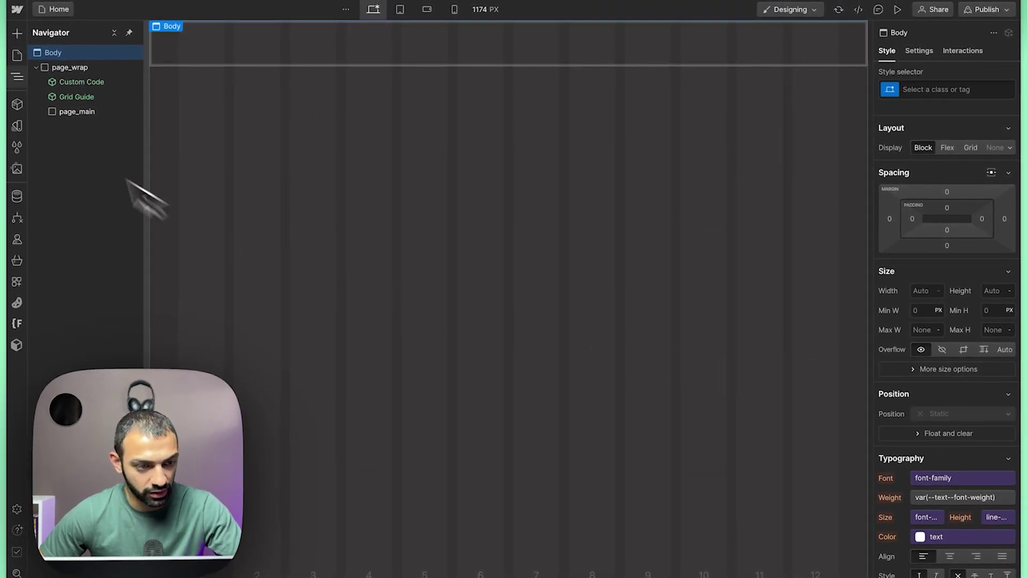
Insert the Starter / Section component into page_main and unlink the instance from its component.
left_click(102, 113)
key("a")
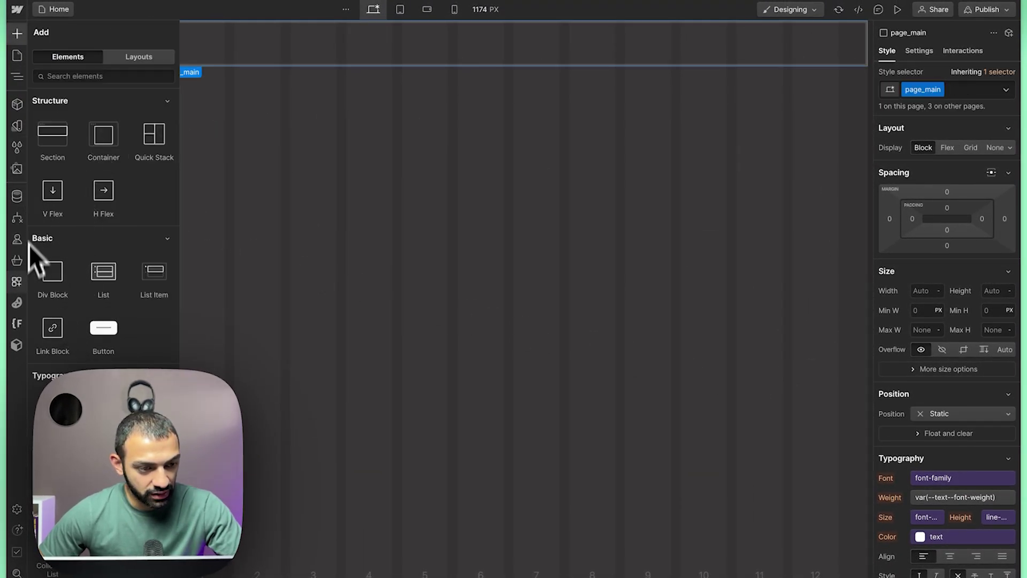
left_click(20, 110)
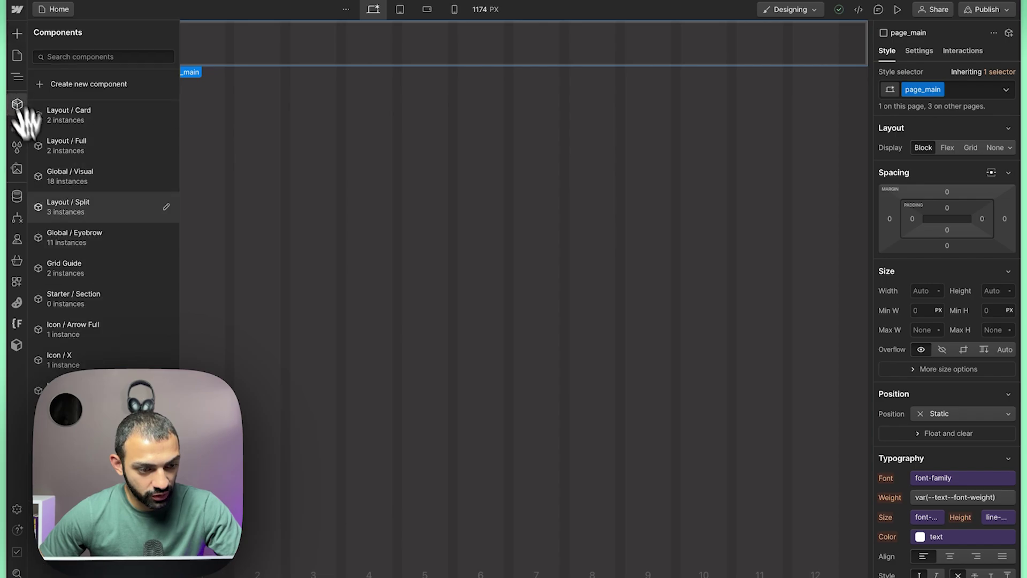
left_click_drag(47, 297, 329, 137)
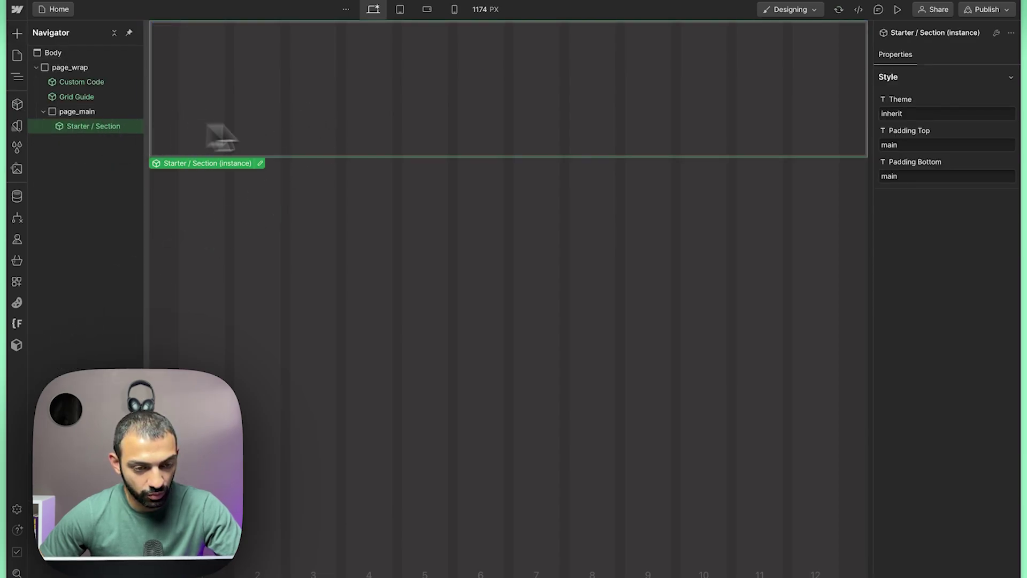
right_click(343, 123)
left_click(371, 329)
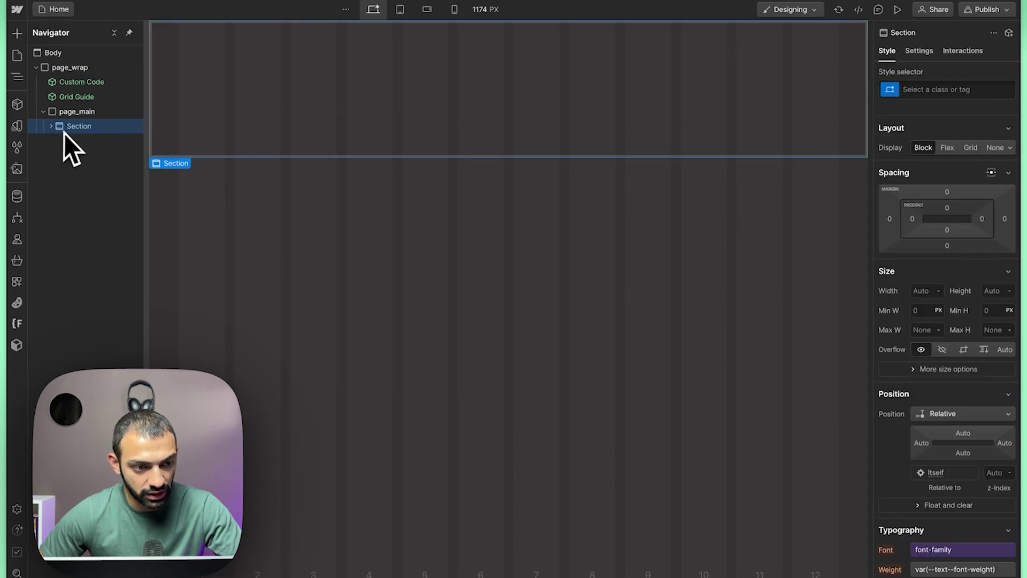
Add a div block inside the new section's u-container and give it the class hero-header_wrap.
left_click(52, 126)
left_click(113, 144)
key("a")
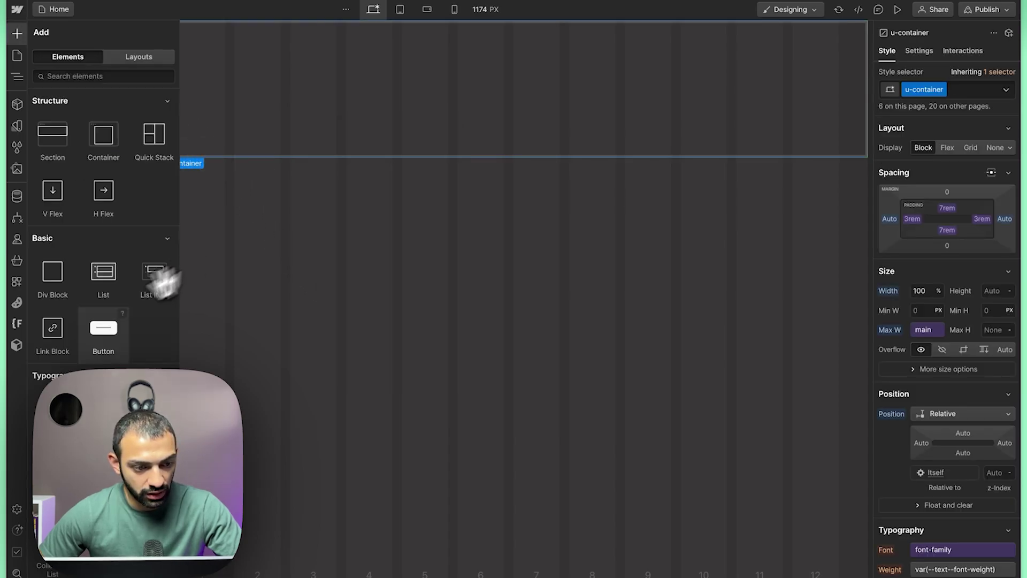
left_click(60, 278)
left_click(925, 91)
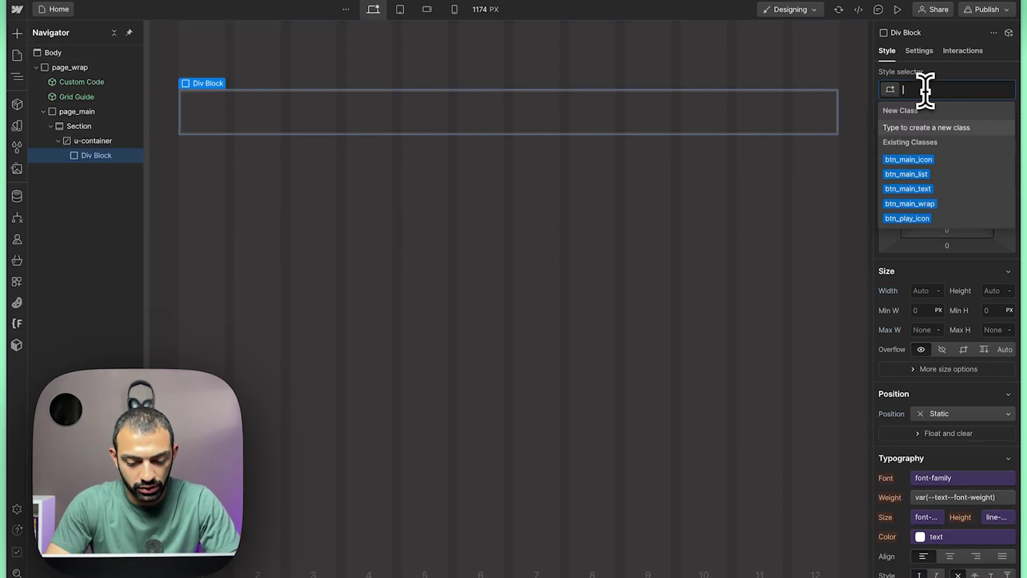
type("hero-header_wrap")
key("Return")
Add an H1 heading inside hero-header_wrap with the text "Bento Grid Layout".
key("a")
left_click(51, 415)
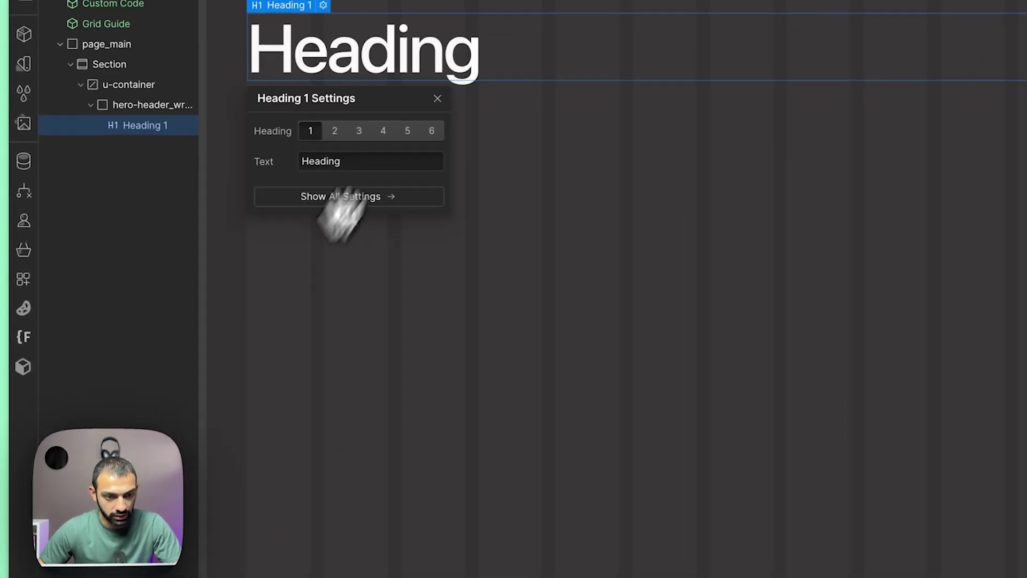
double_click(321, 49)
type("Bento")
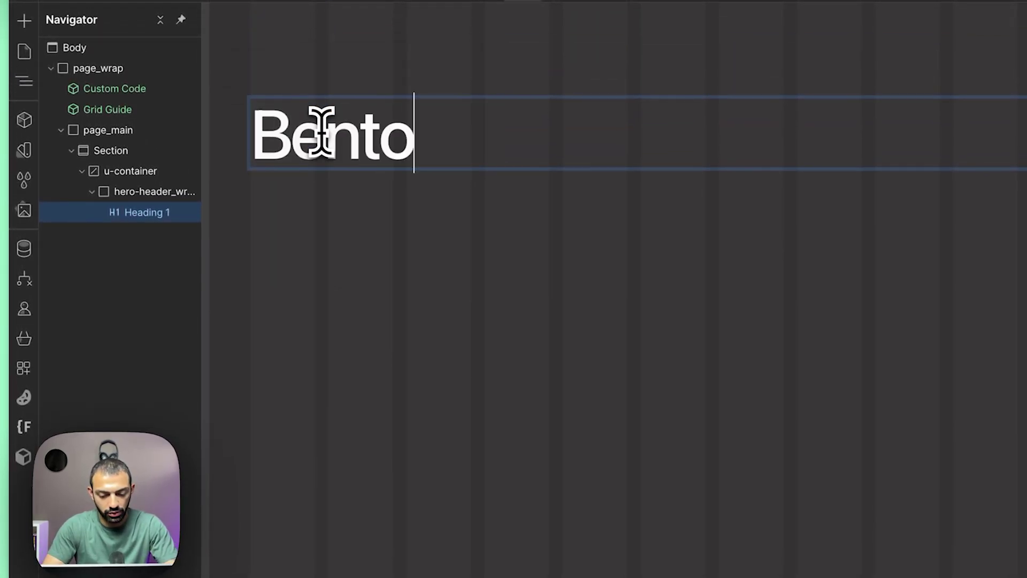
type(" Grid Layout")
left_click(321, 396)
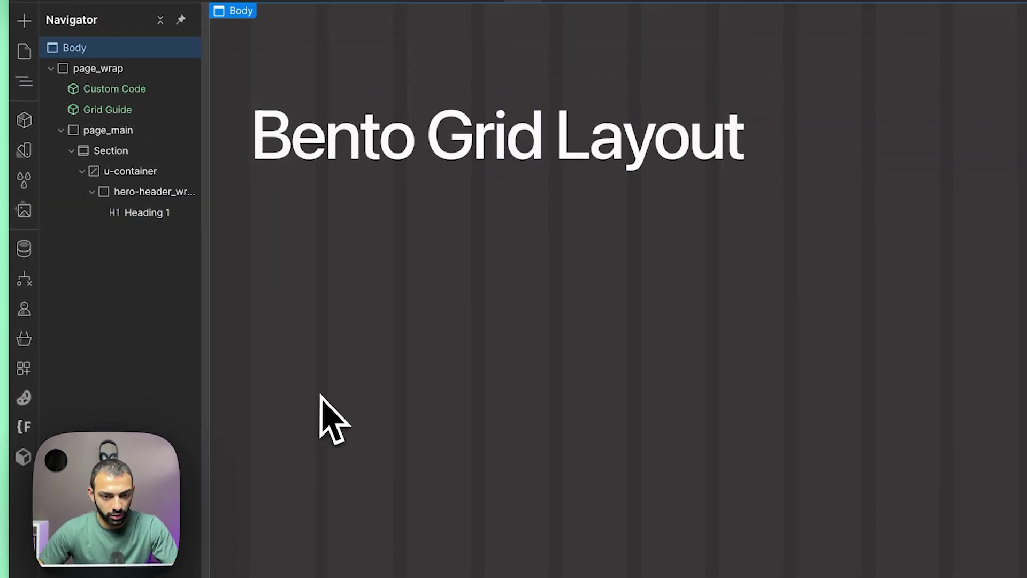
Insert the Layout / Split component below the heading section in page_main and unlink the instance.
left_click(395, 199)
left_click(72, 151)
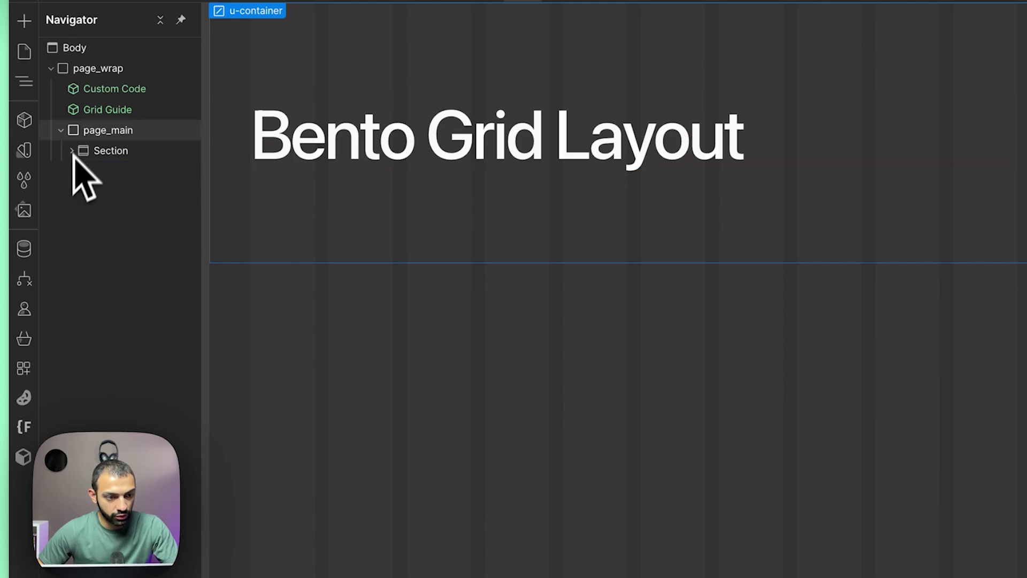
key("a")
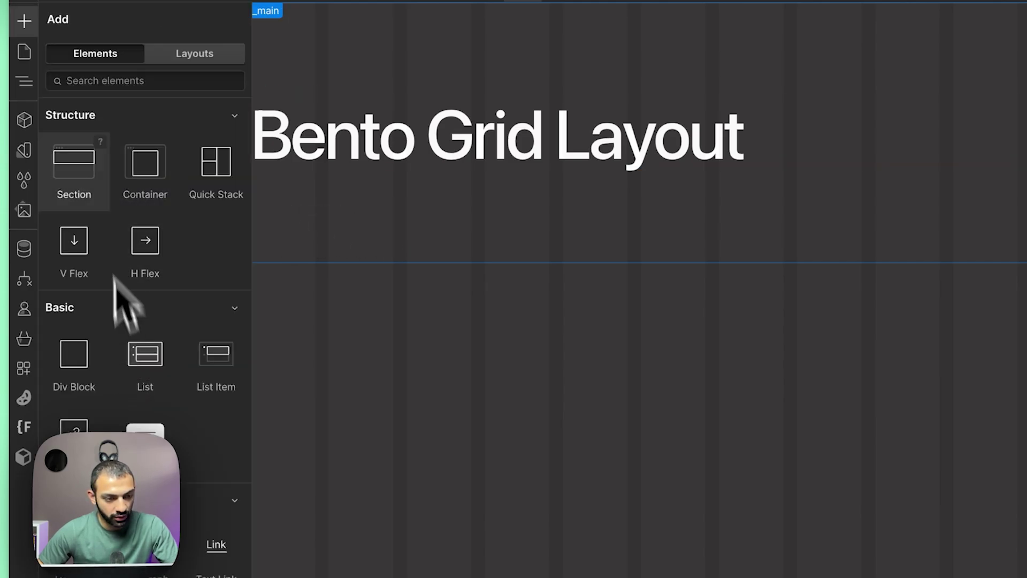
left_click(24, 120)
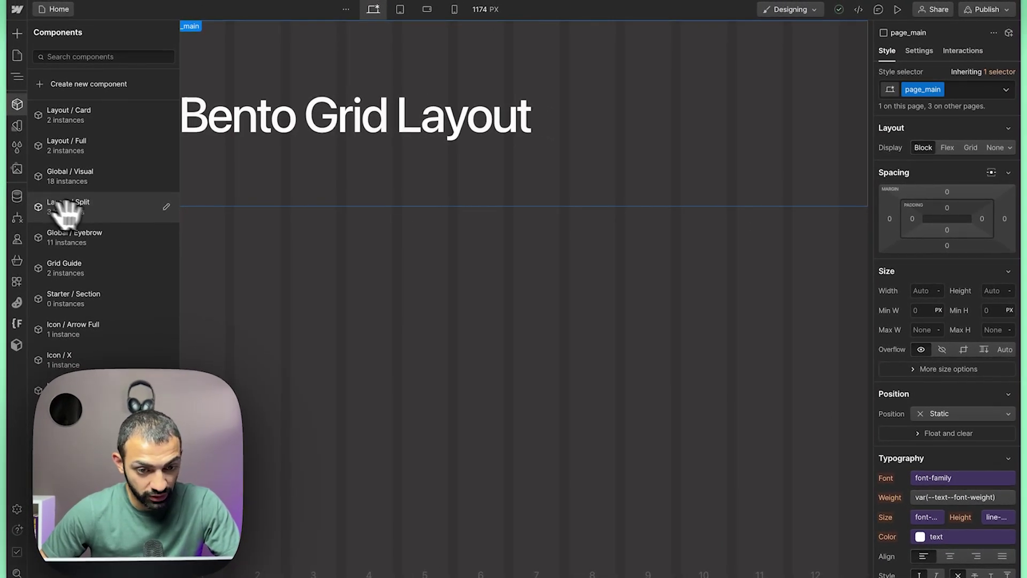
left_click_drag(75, 220, 352, 276)
scroll(503, 276, "down", 2)
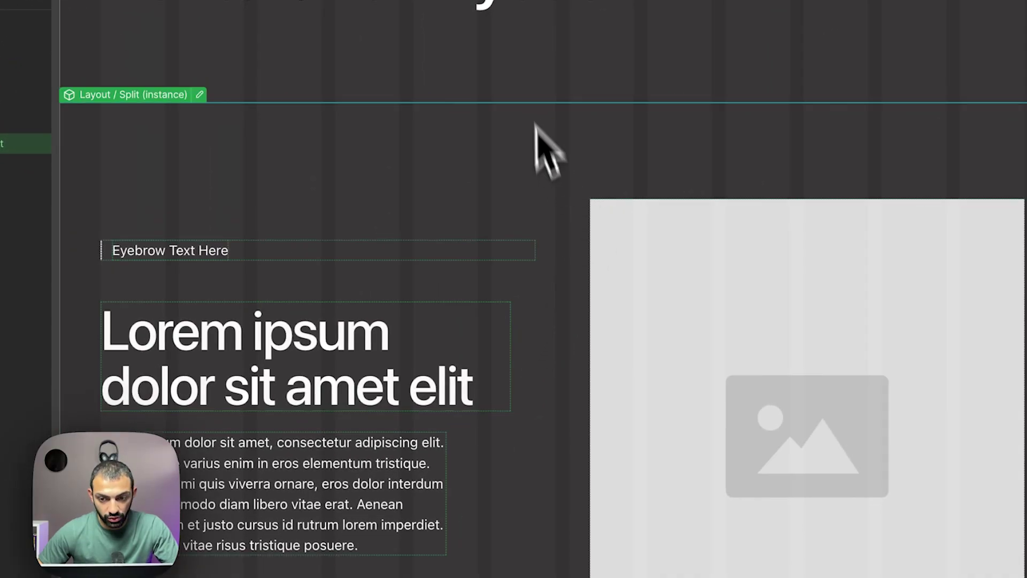
right_click(507, 159)
left_click(557, 452)
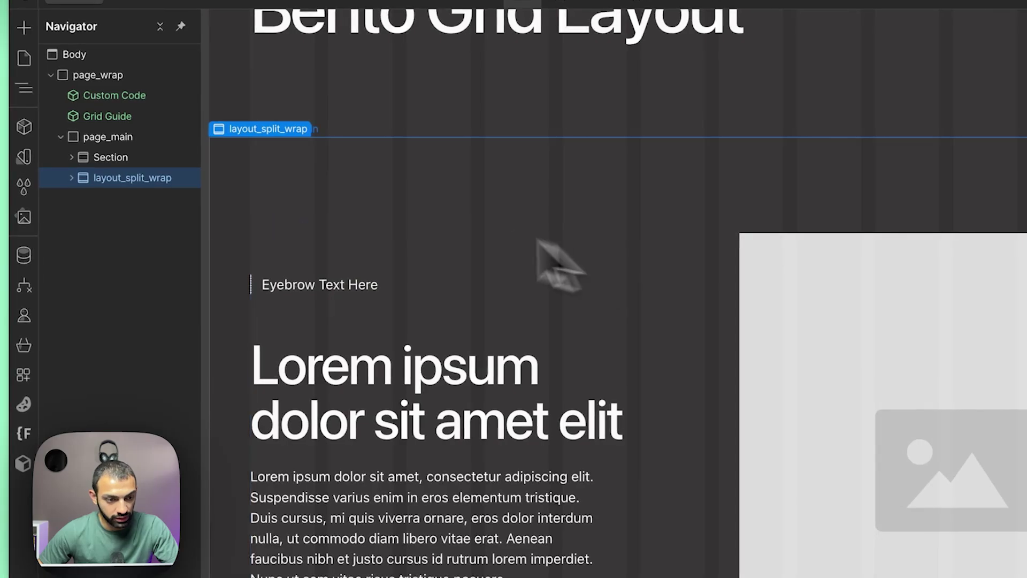
Delete layout_split_visual_wrap from layout_split_right and the hidden Global / Visual instance from layout_split_wrap.
left_click(708, 333)
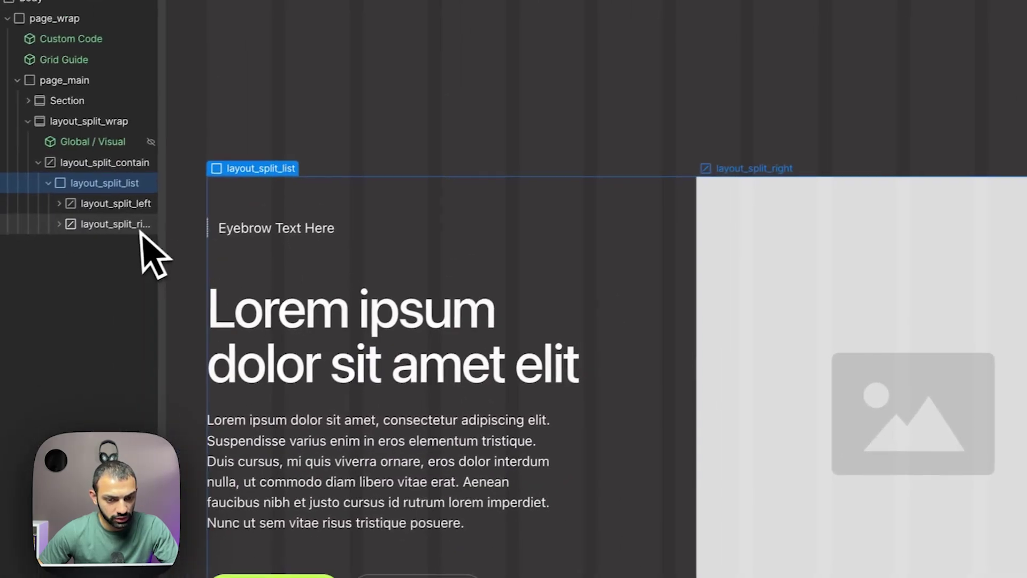
left_click(824, 332)
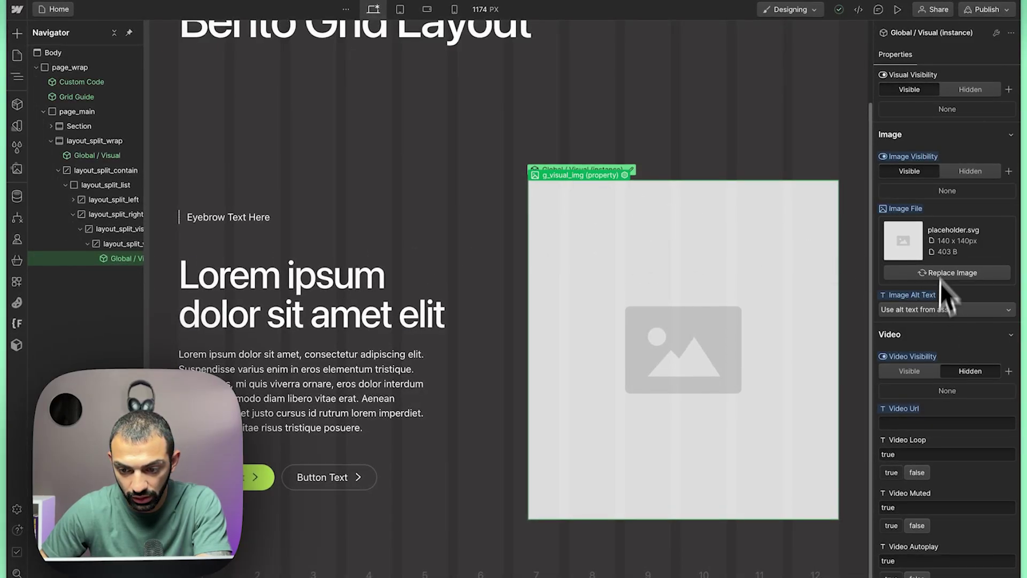
scroll(933, 441, "down", 3)
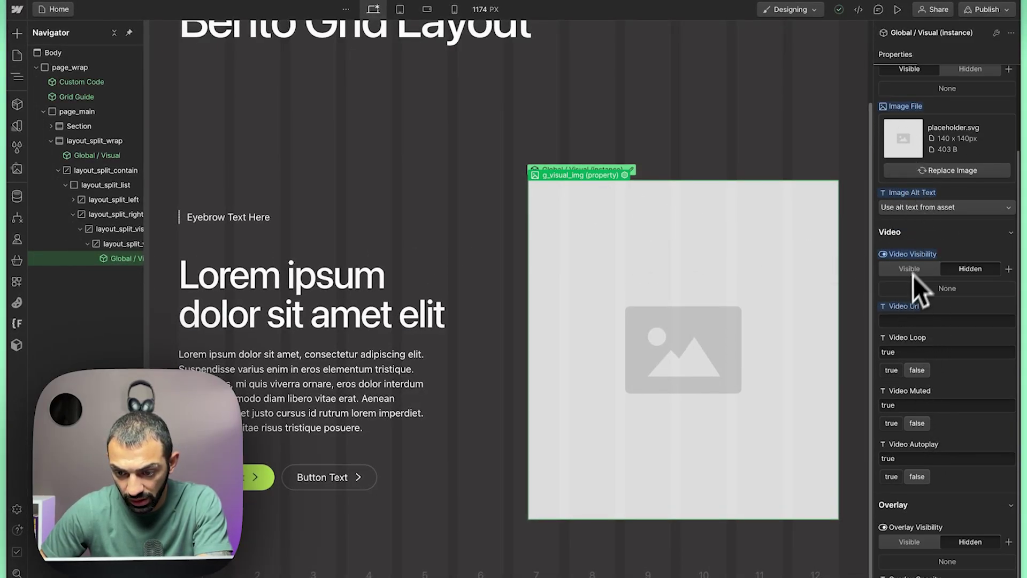
scroll(933, 425, "up", 3)
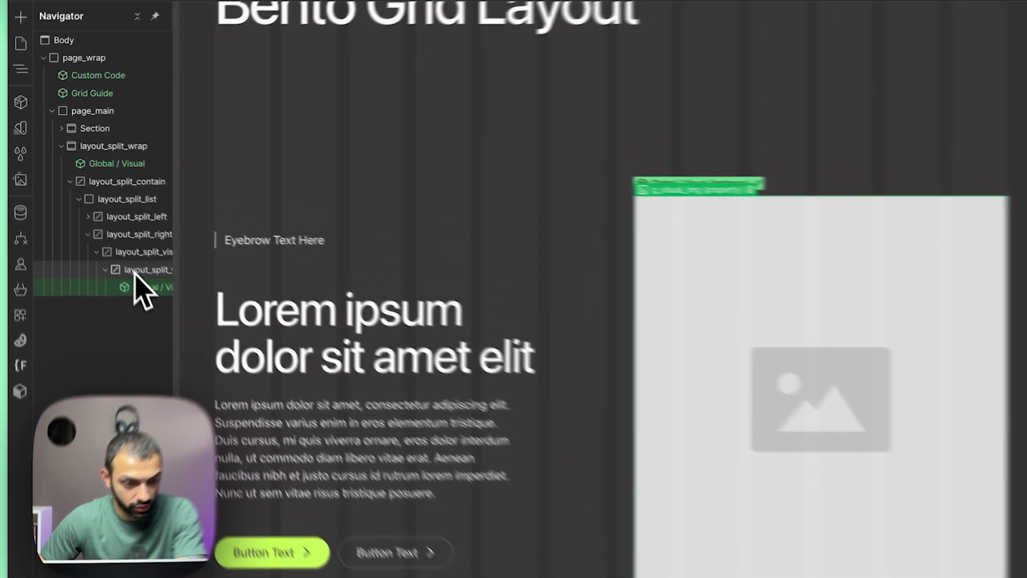
left_click(106, 243)
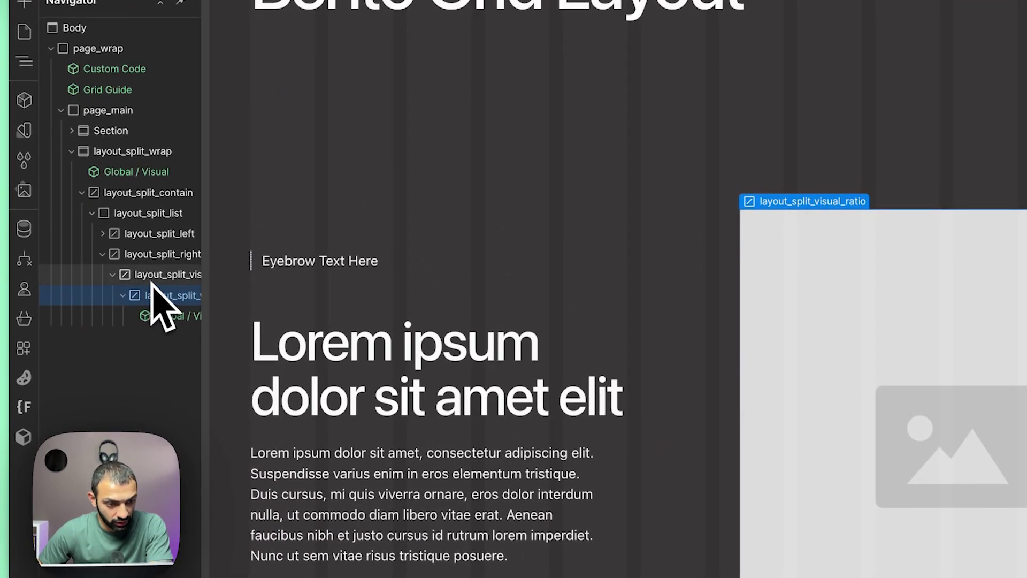
left_click_drag(200, 278, 314, 281)
left_click(179, 282)
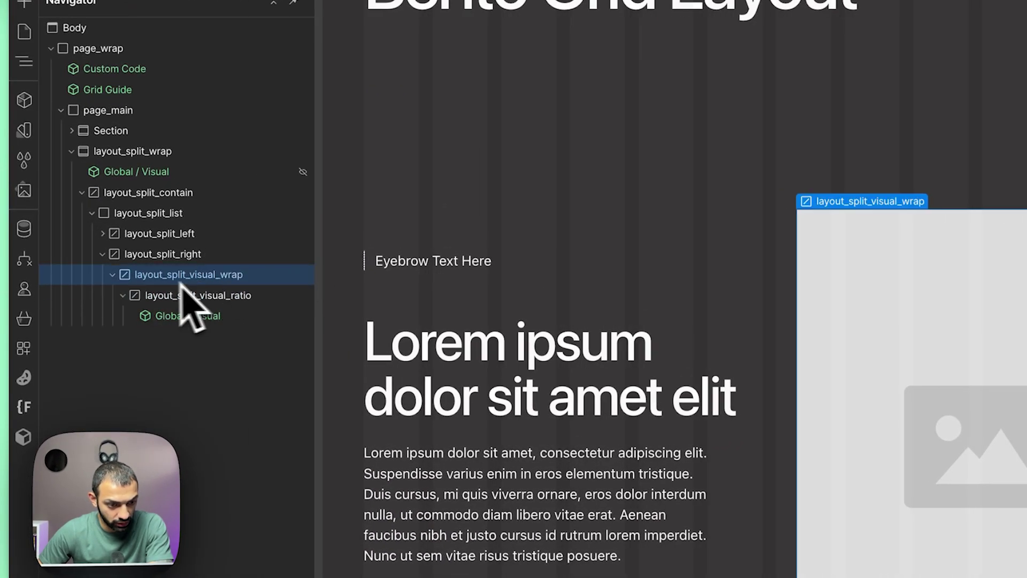
key("Delete")
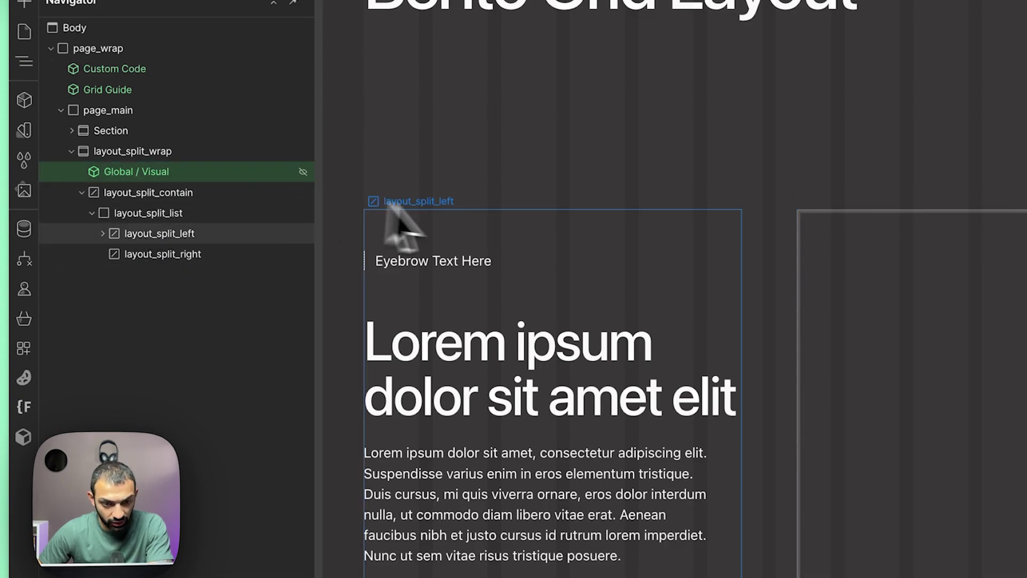
key("Delete")
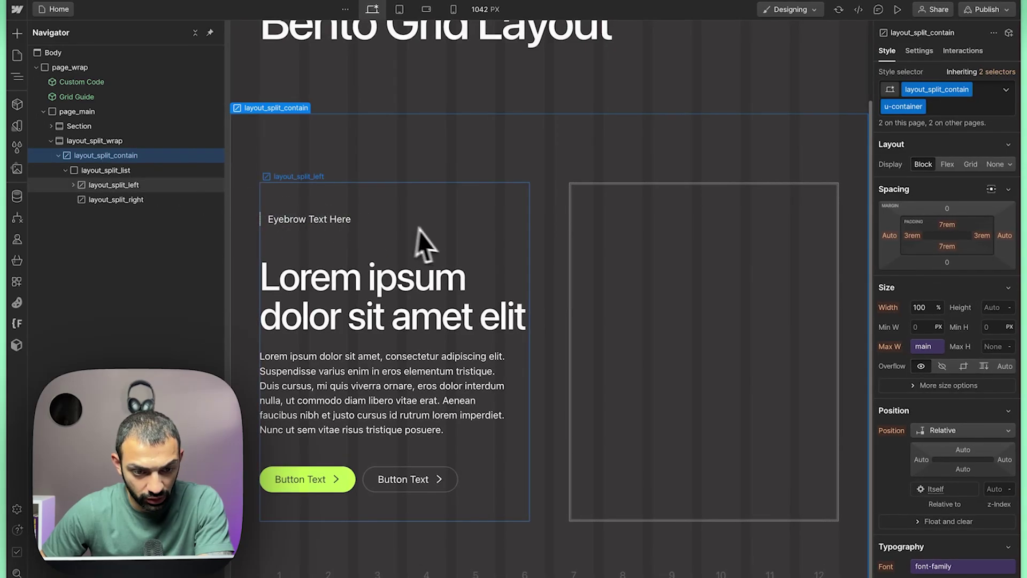
Inspect the grid column and row settings of layout_split_list and its left child element.
left_click(106, 170)
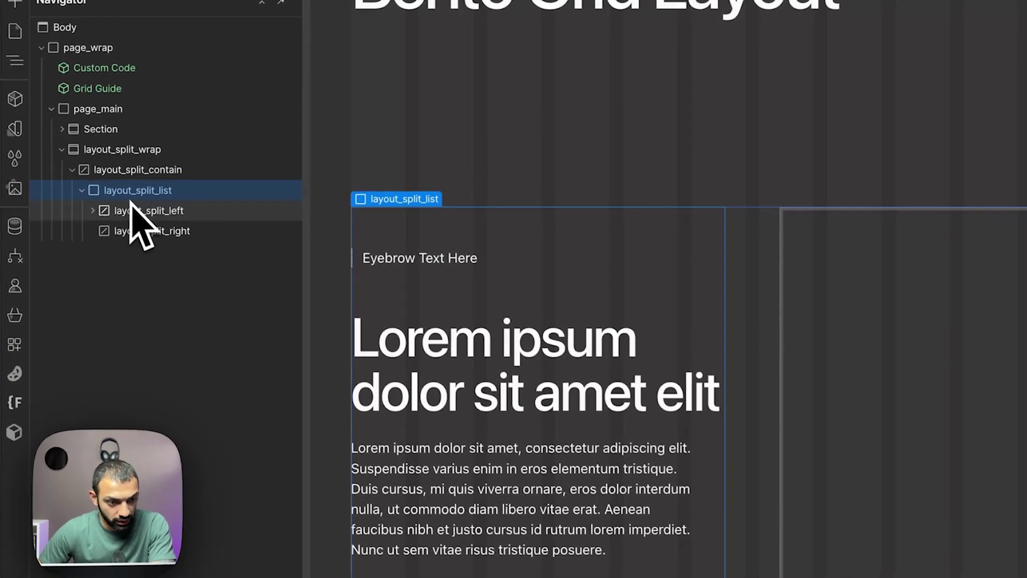
left_click(136, 209)
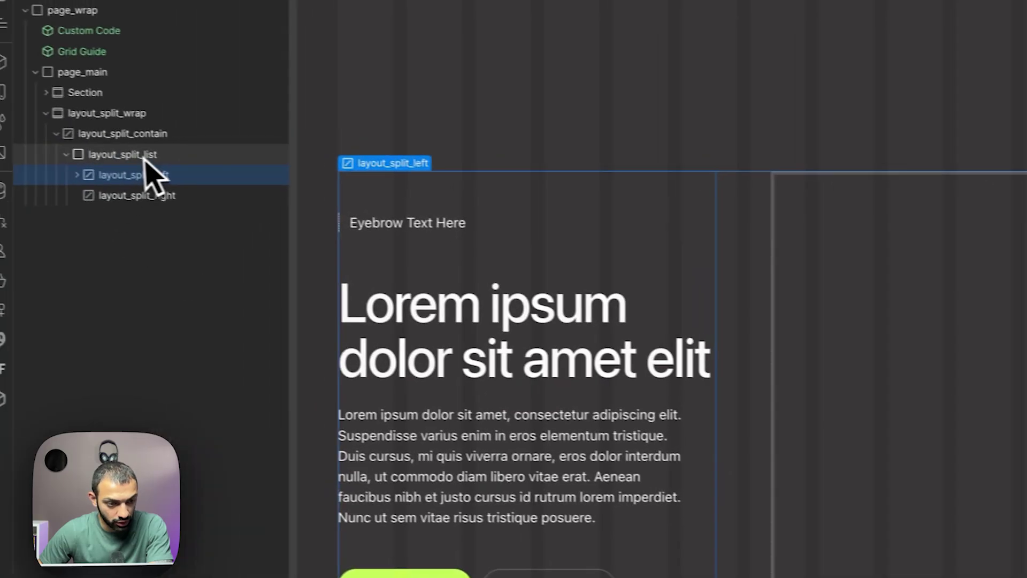
left_click(91, 155)
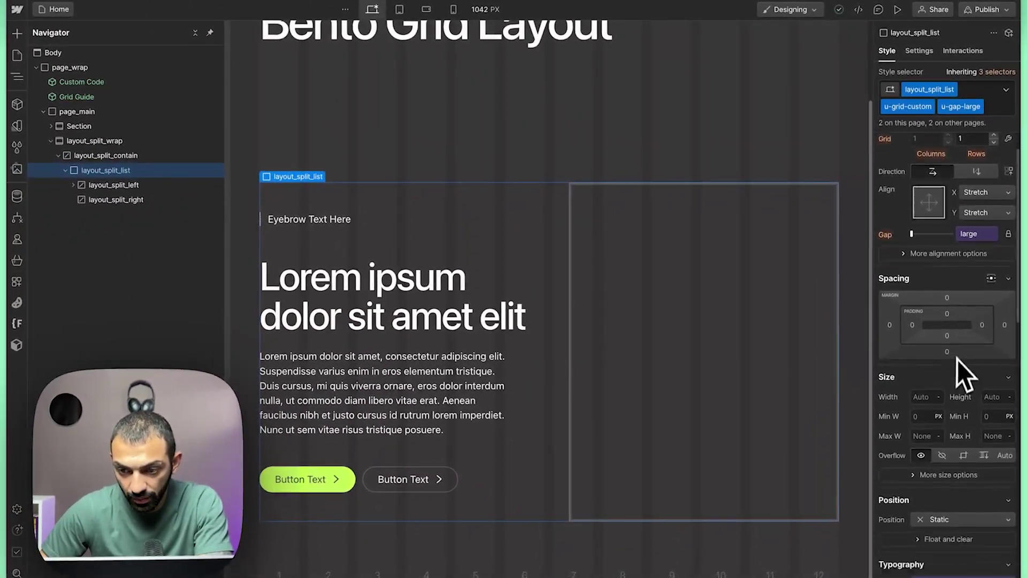
left_click(1009, 183)
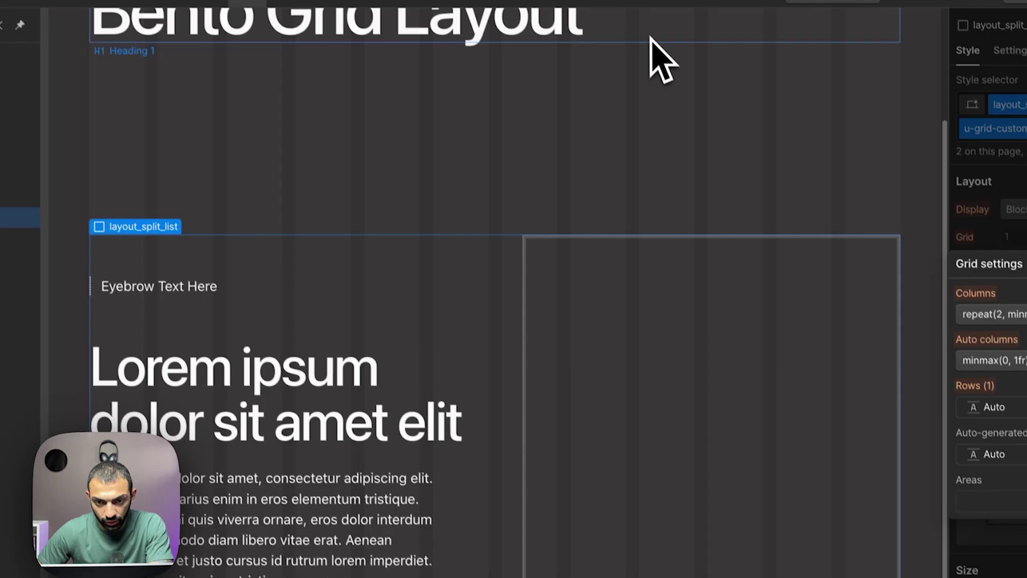
left_click(651, 190)
left_click(54, 234)
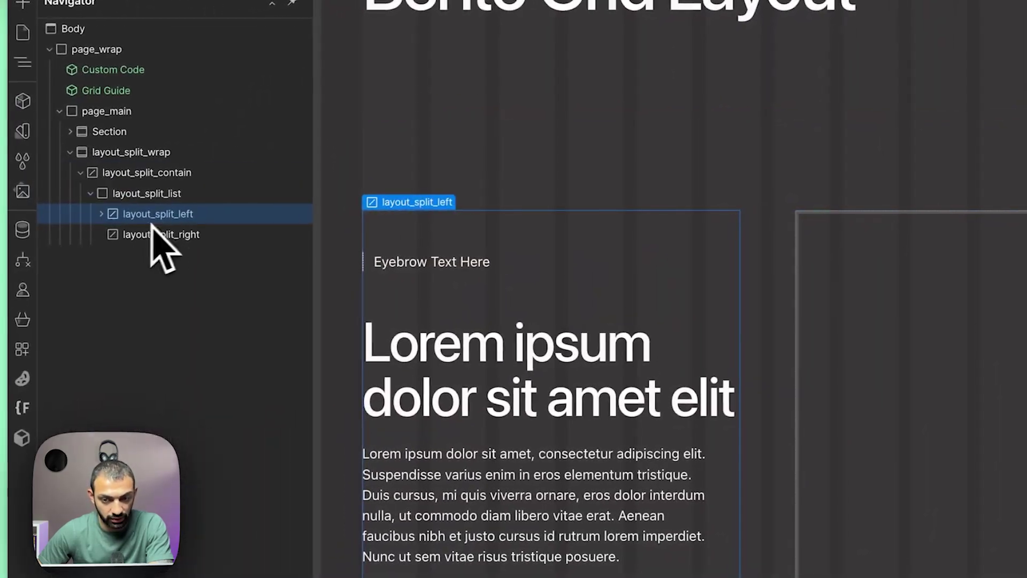
Replace the u-gap-medium and u-vflex-stretch-center classes on layout_split_left with a new is-bento combo class.
left_click(952, 183)
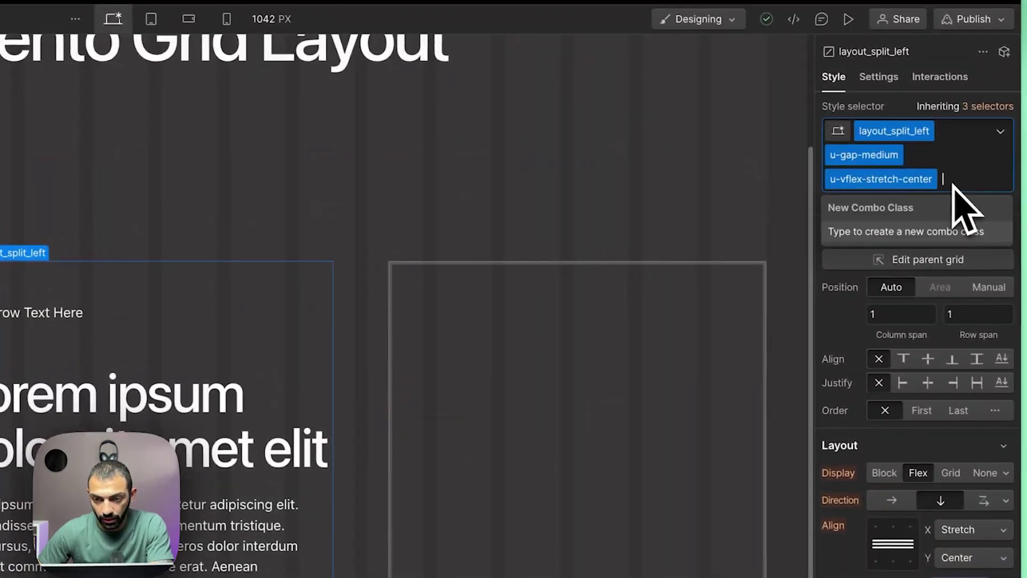
key("BackSpace")
key("BackSpace")
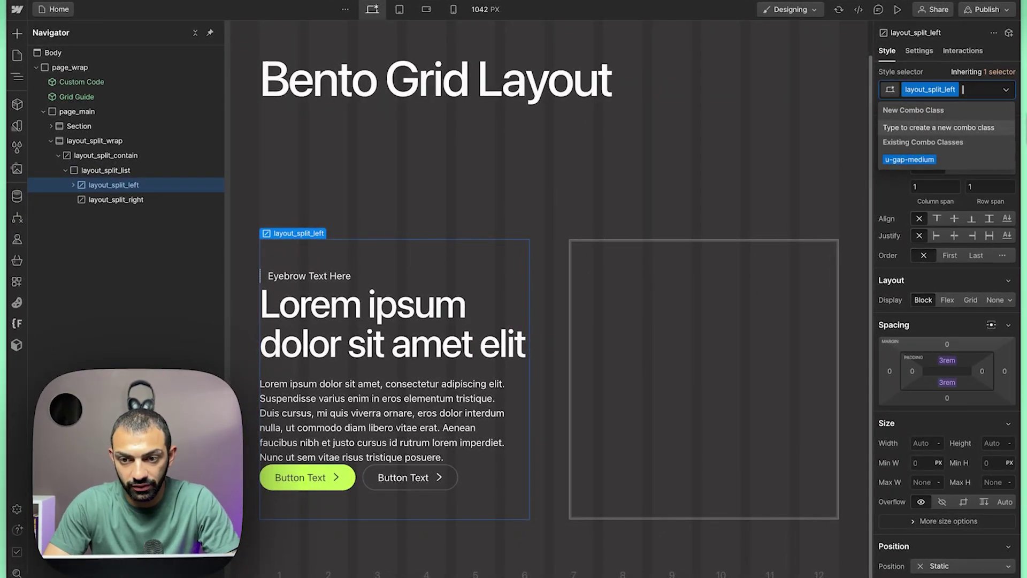
type("is-eb")
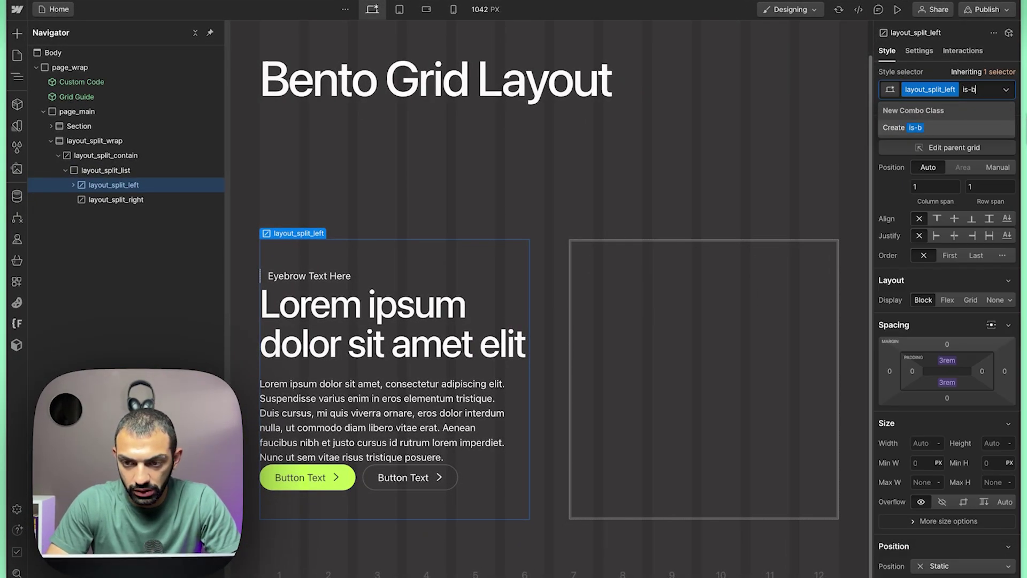
key("Return")
Add a grid-column custom property to the is-bento combo class of layout_split_left.
scroll(950, 320, "down", 10)
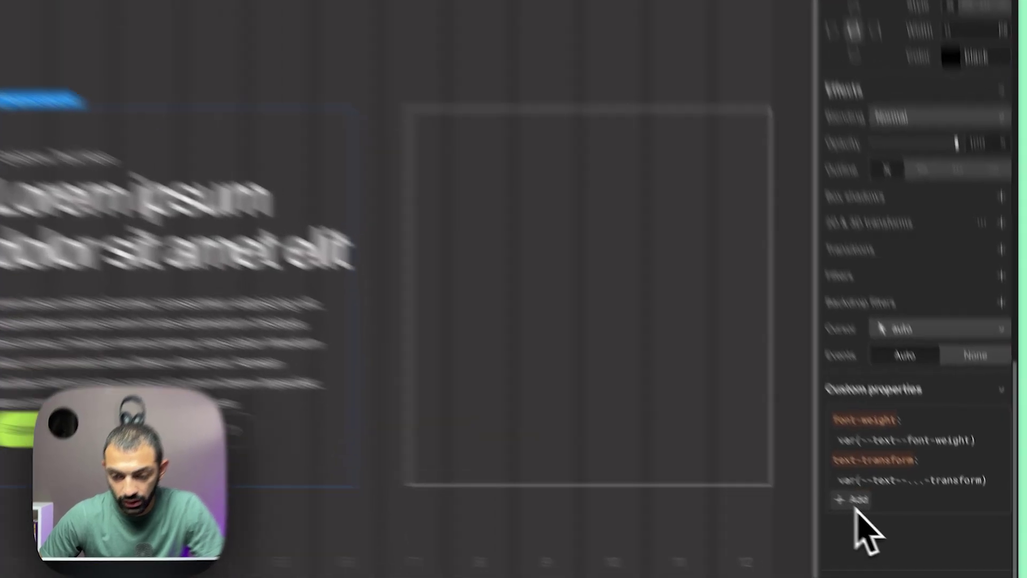
left_click(901, 530)
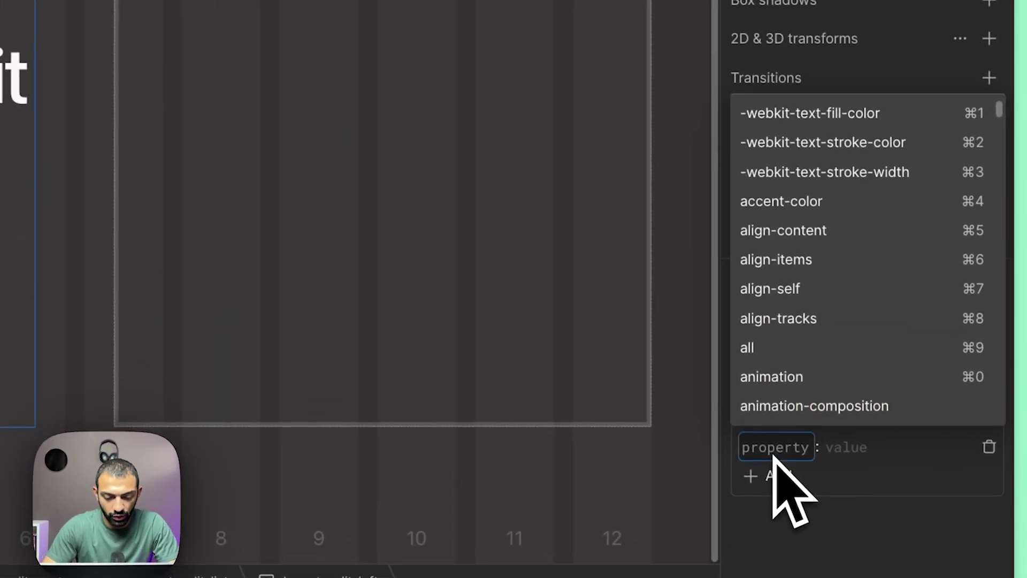
type("grid-c")
key("Return")
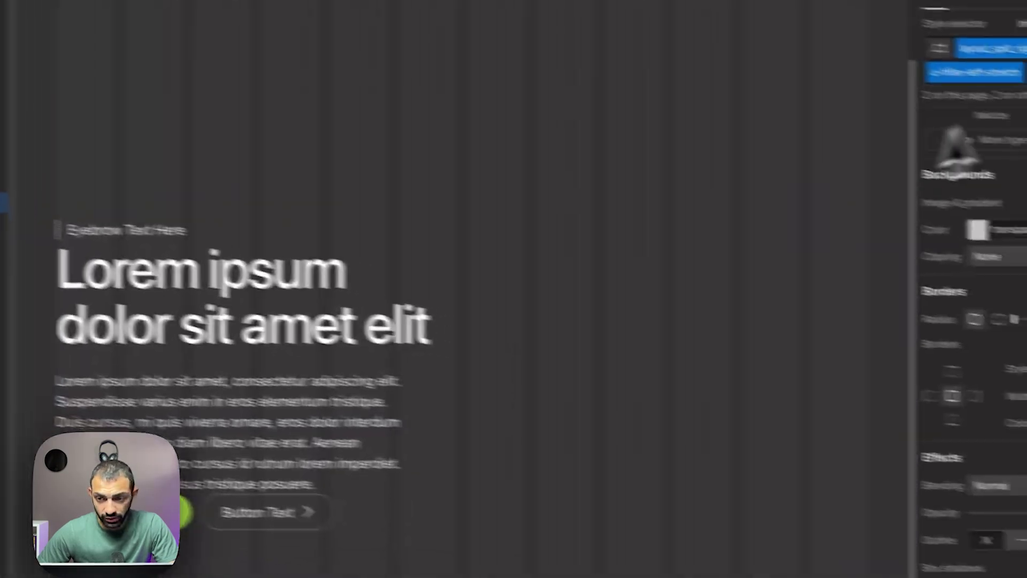
Replace the u-hflex-left-stretch class on layout_split_right with a new is-bento combo class.
left_click(961, 60)
key("BackSpace")
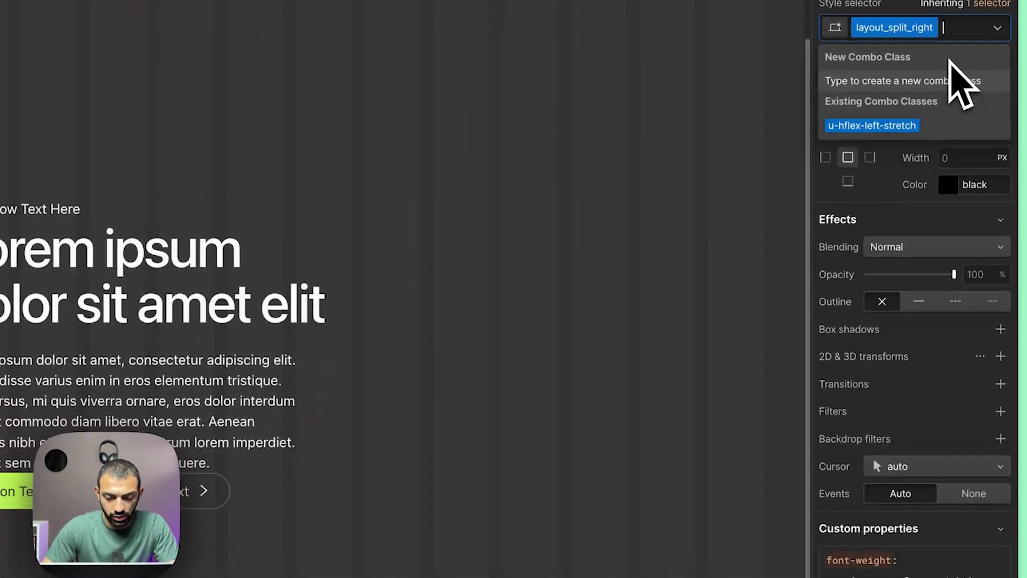
type("is-b")
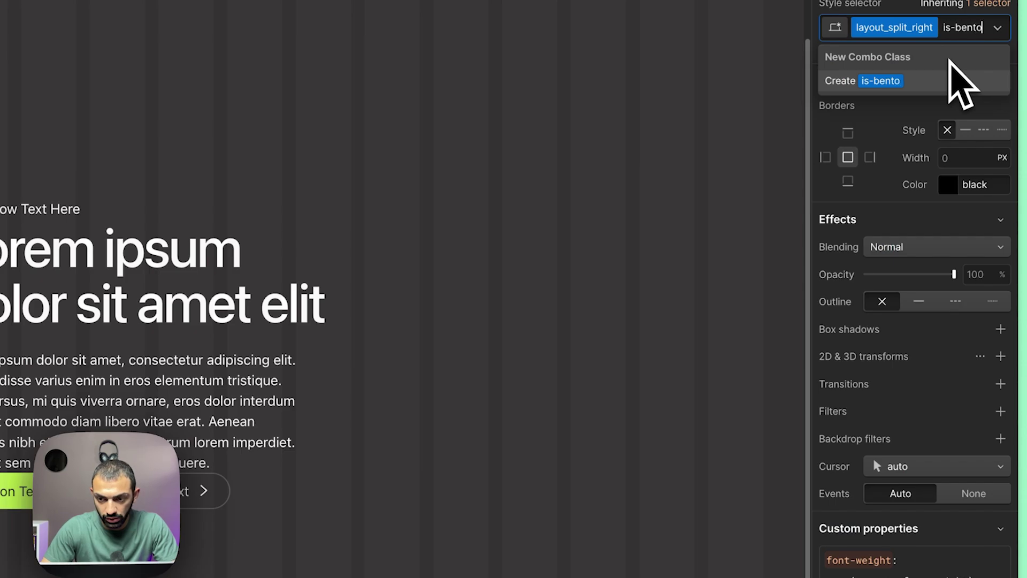
type("ento")
key("Return")
Add the custom property grid-column with the value 6 / span 7 to layout_split_right.
scroll(910, 268, "down", 5)
left_click(857, 513)
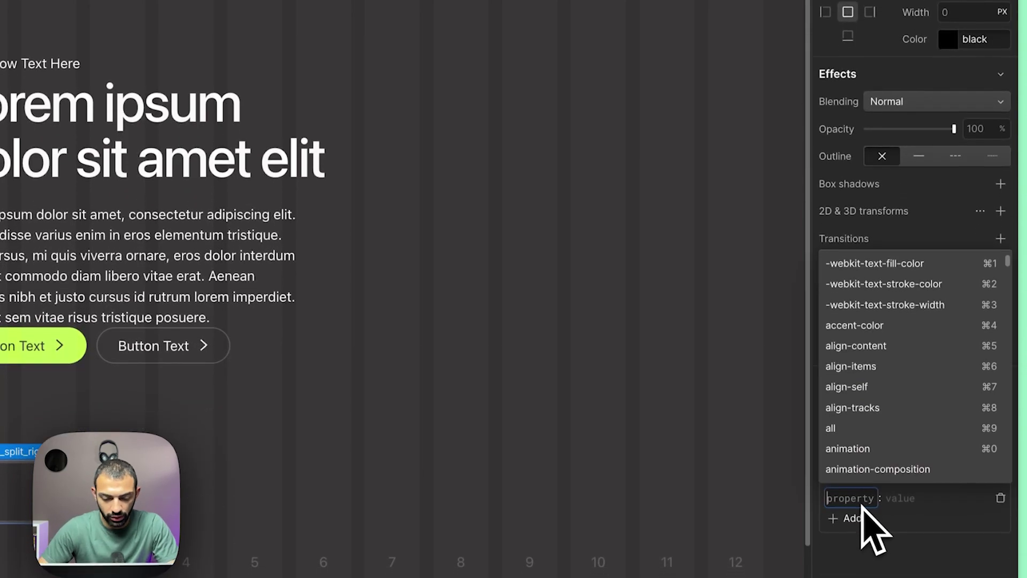
type("grid-c")
key("Return")
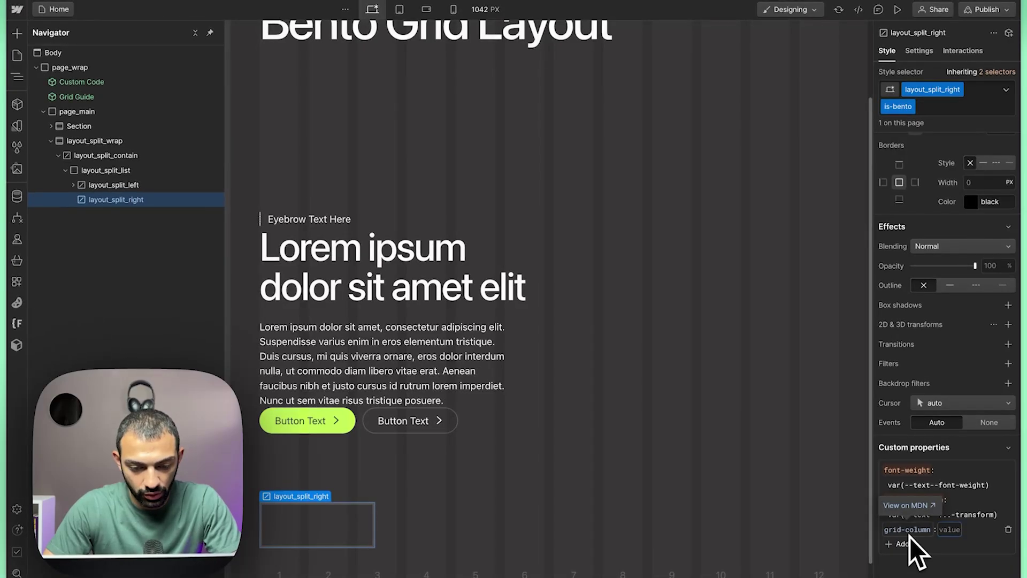
type("6 / span 7")
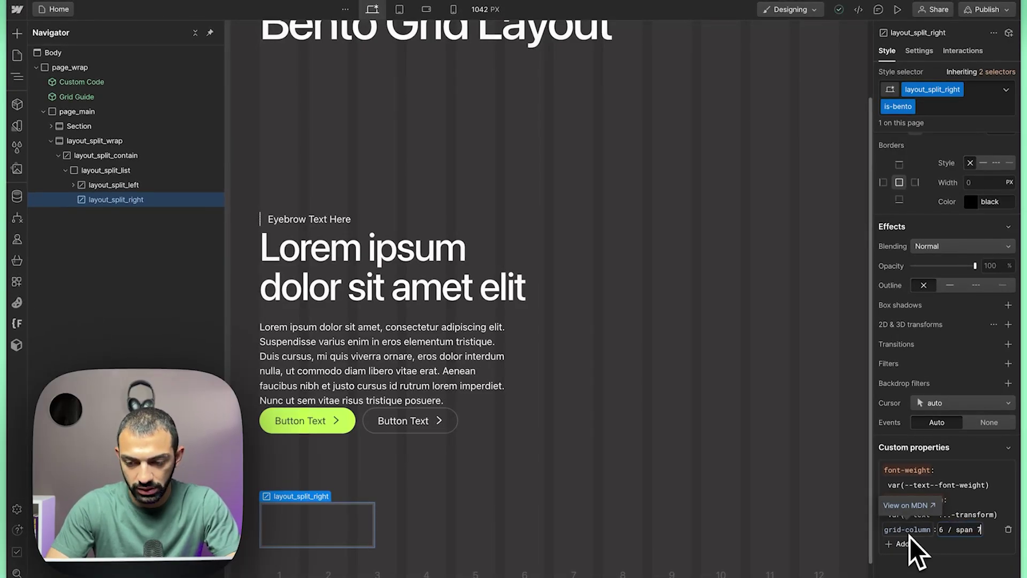
key("Return")
Remove the u-gap-large class from layout_split_list.
left_click(484, 374)
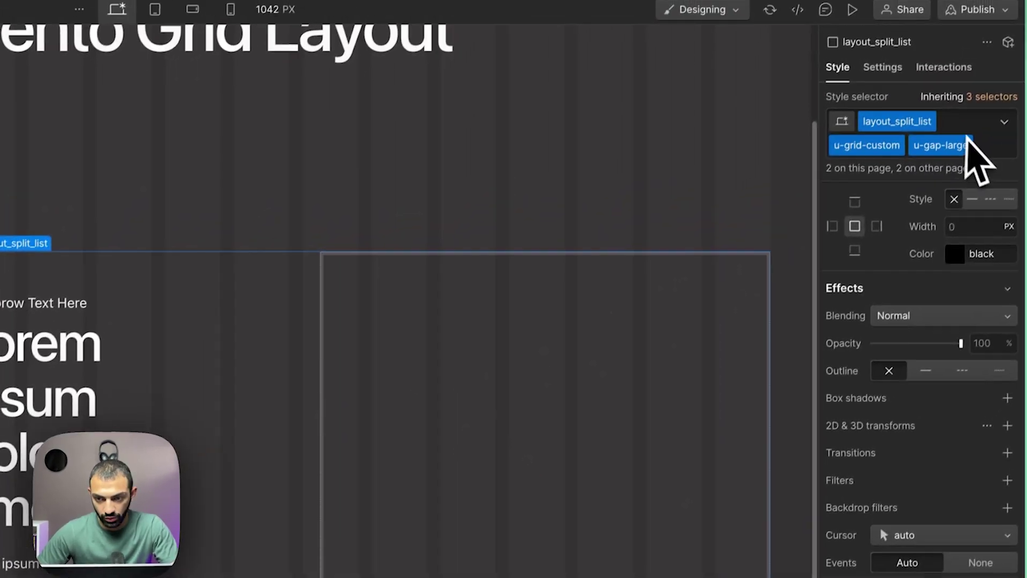
left_click(978, 143)
key("BackSpace")
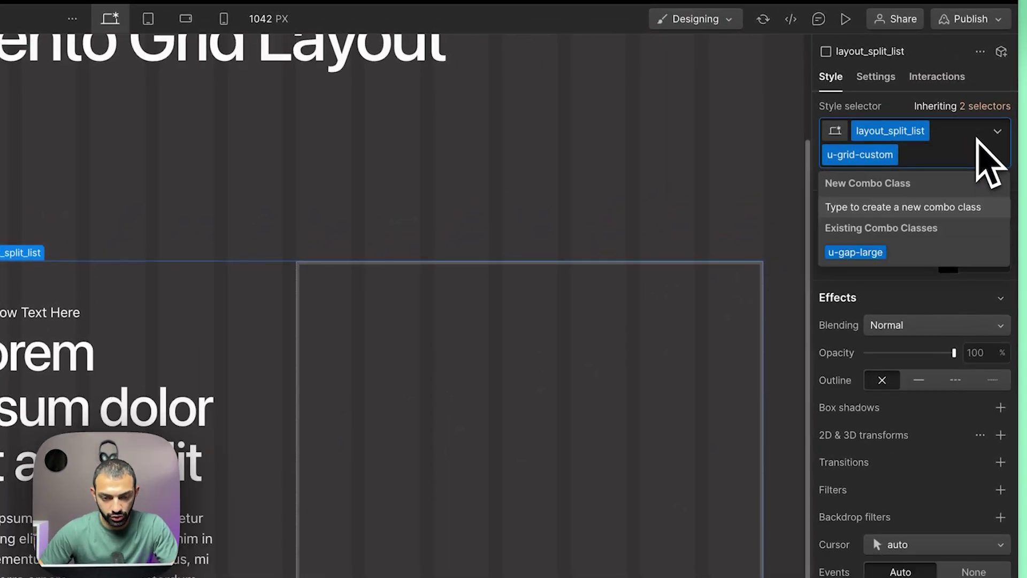
key("Escape")
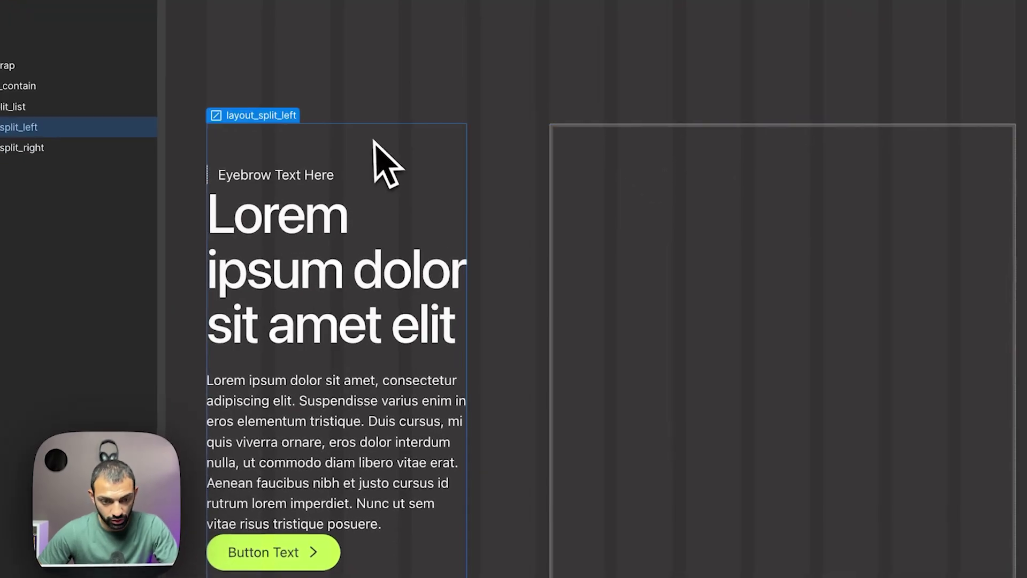
Delete the second button from layout_split_btn_wrap and the layout_split_text paragraph from layout_split_content.
left_click(605, 152)
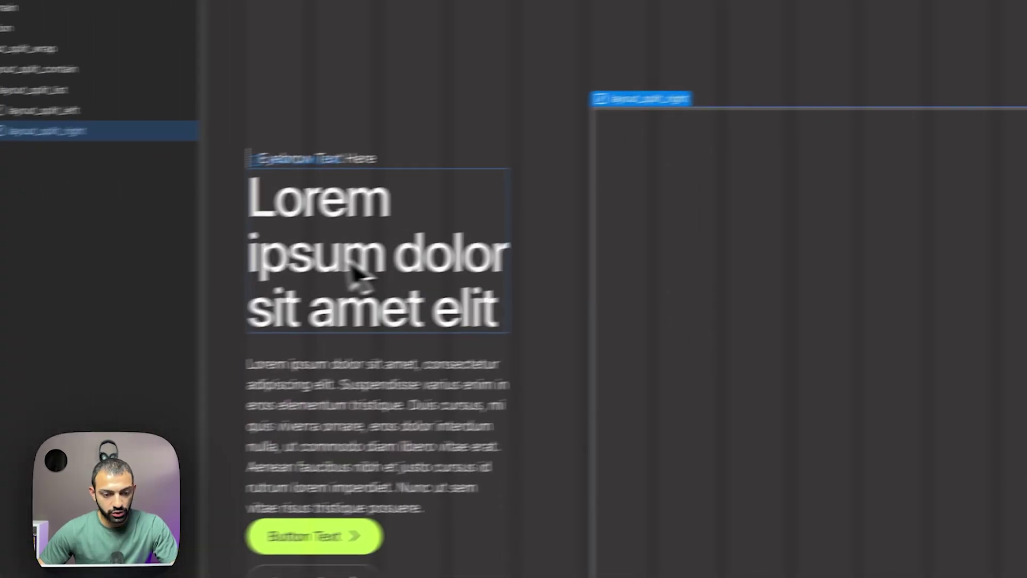
left_click(131, 280)
left_click(117, 428)
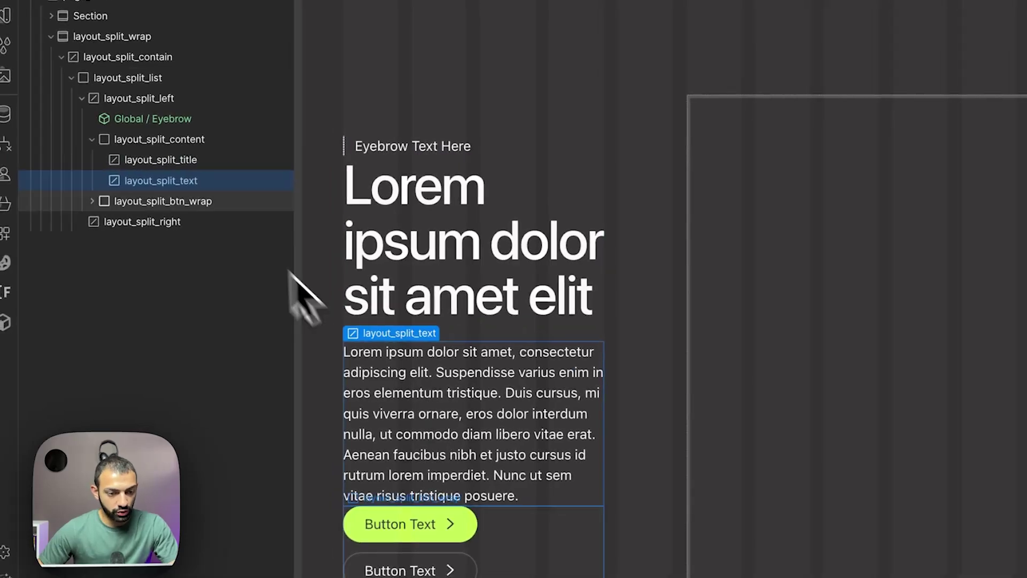
left_click(491, 316)
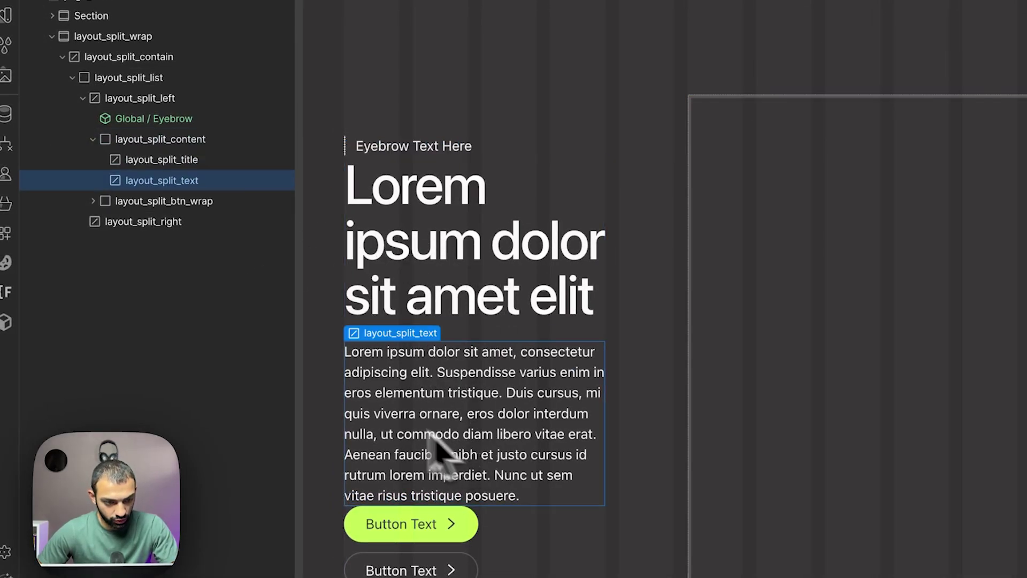
left_click(93, 200)
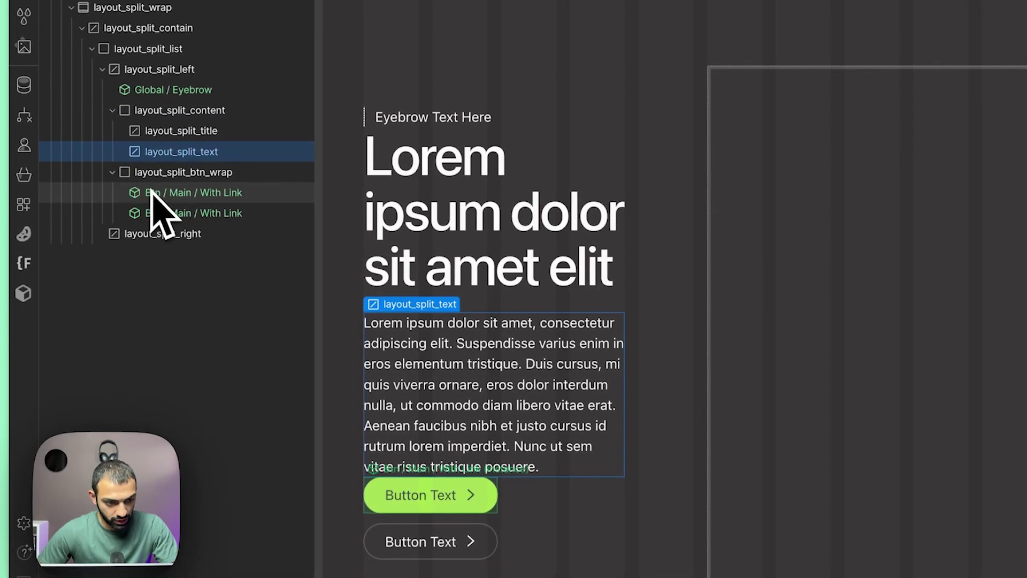
left_click(160, 214)
key("Delete")
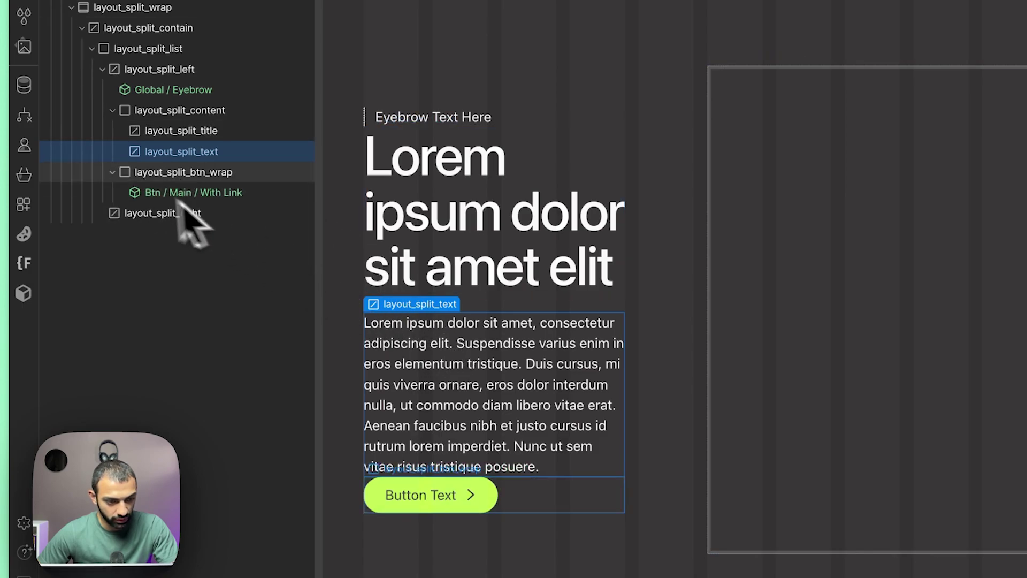
left_click_drag(152, 165, 128, 173)
key("Delete")
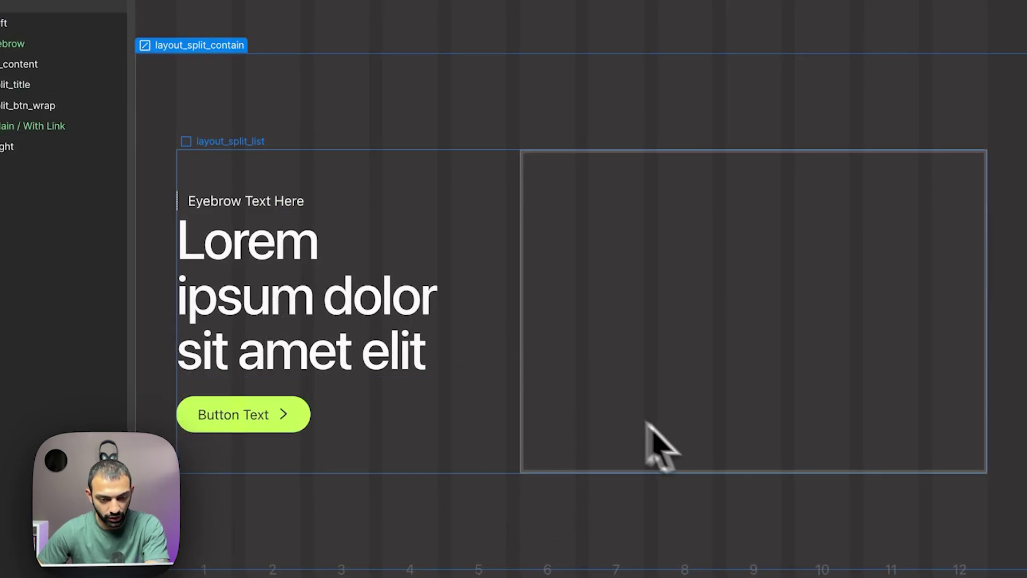
Set the display of layout_split_right to Grid.
left_click(636, 417)
left_click(203, 67)
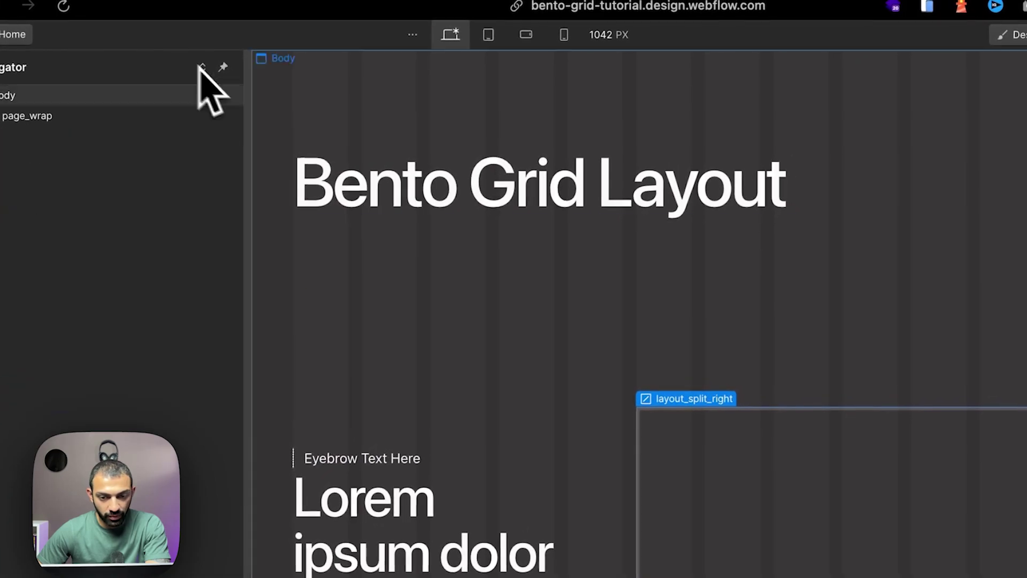
left_click(981, 575)
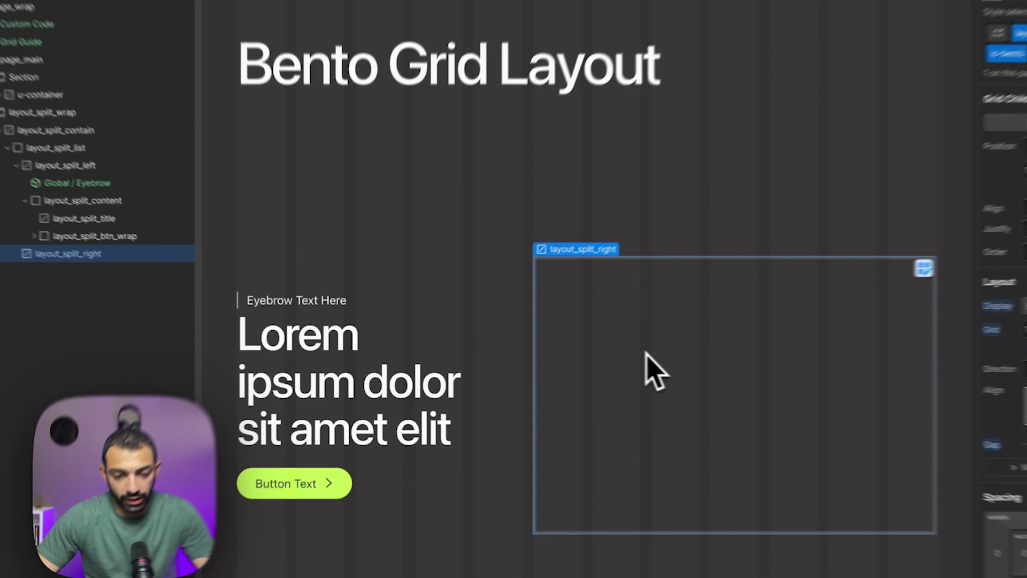
Insert a Collection List into layout_split_right and connect it to the Projects collection.
key("a")
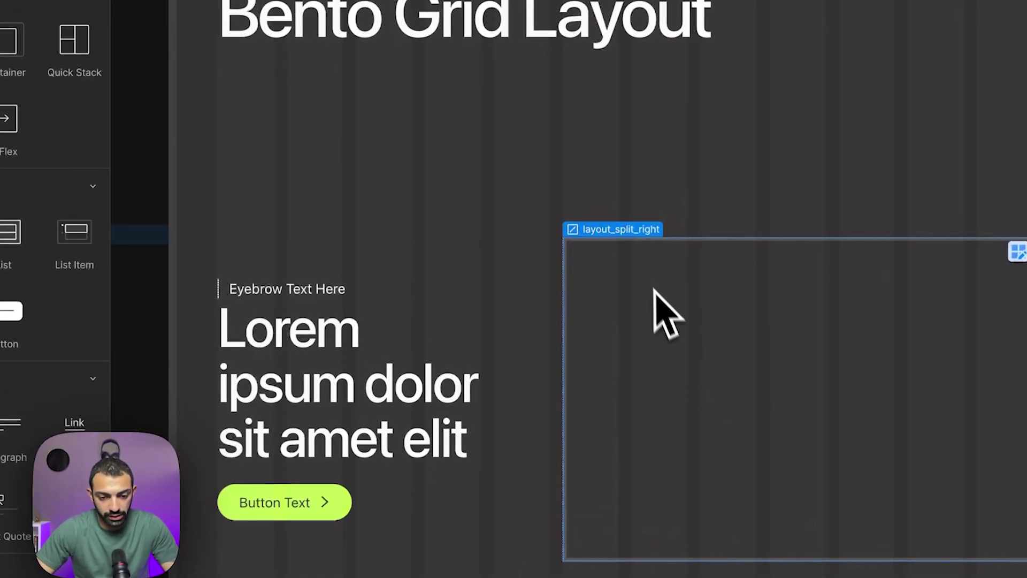
left_click(11, 557)
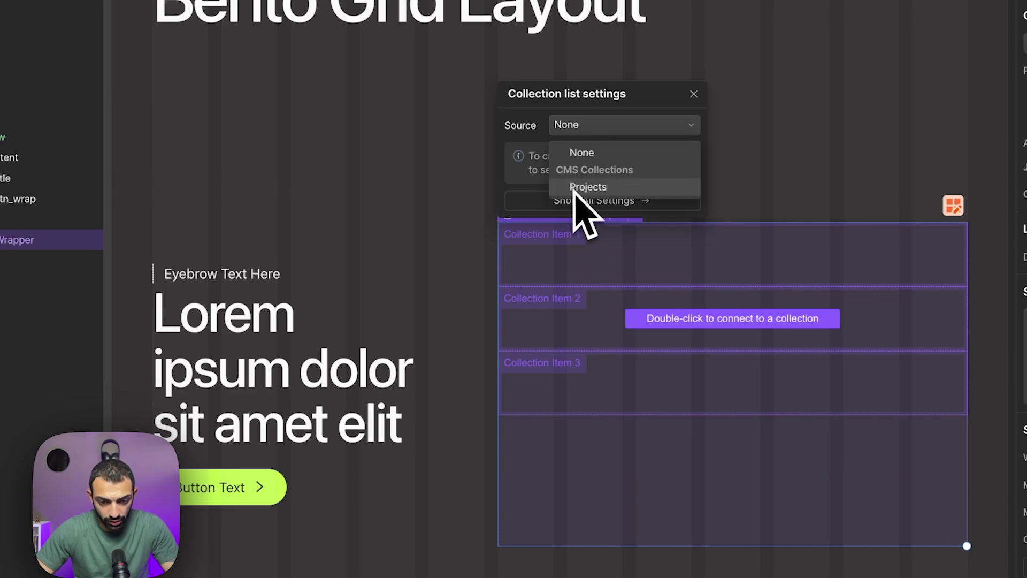
left_click(572, 192)
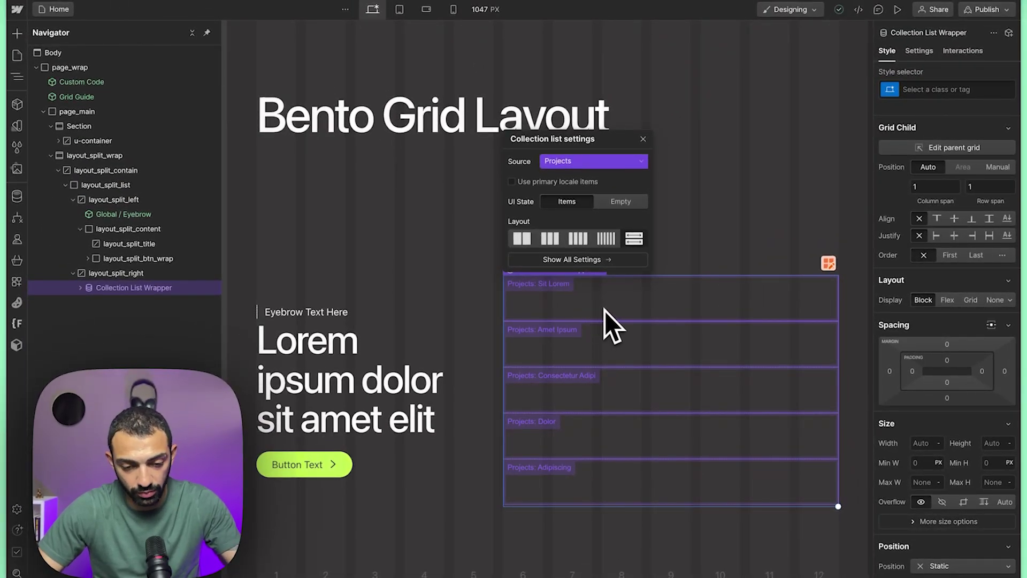
Examine the fields of the Consectetur Adipi item in the Projects CMS collection.
left_click(17, 196)
left_click(69, 55)
left_click(226, 93)
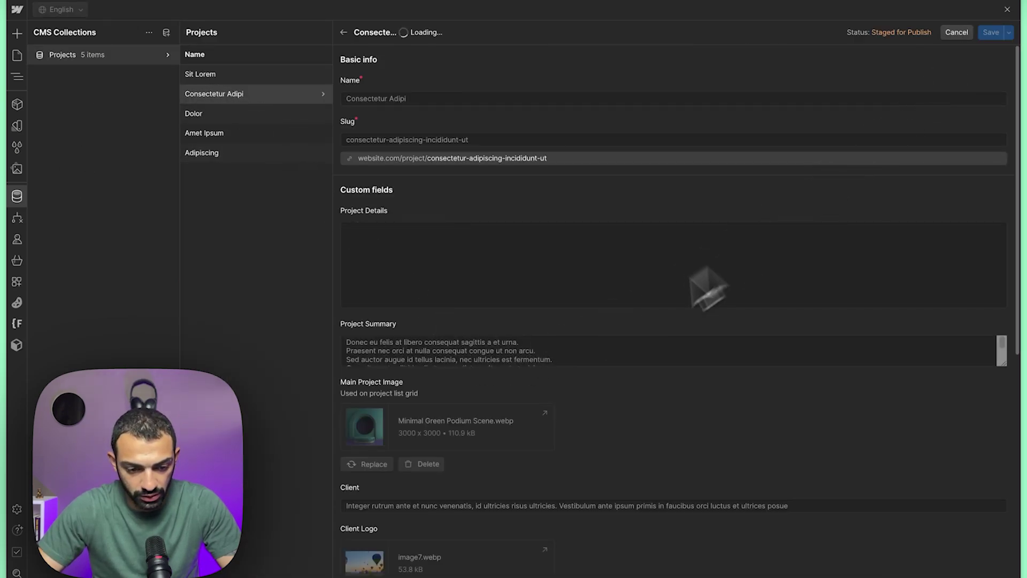
left_click(1008, 9)
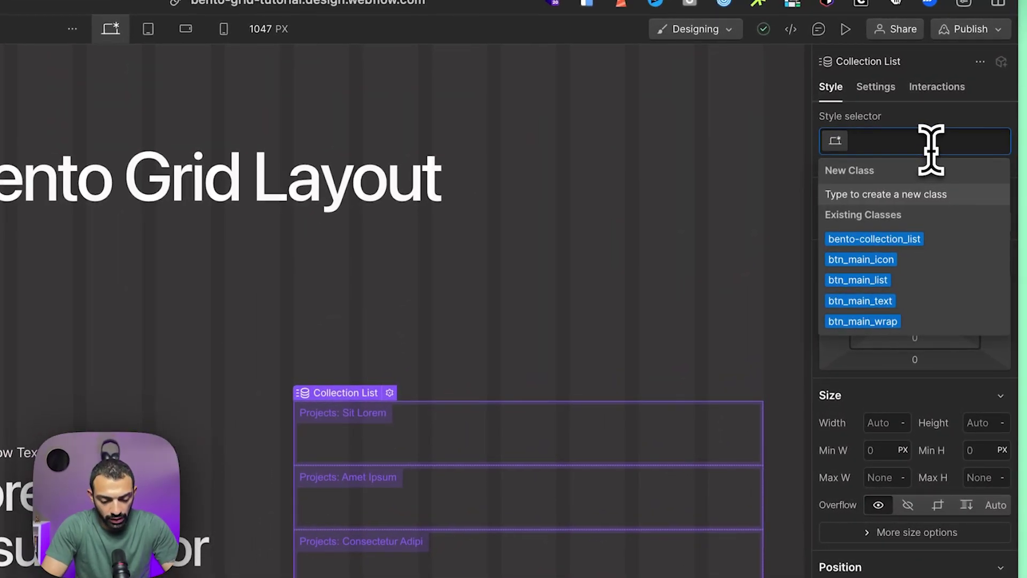
Give the Collection List a new class bento-grid_list and the Collection List Wrapper a new class u-full-fill-size.
type("bento-grid_list")
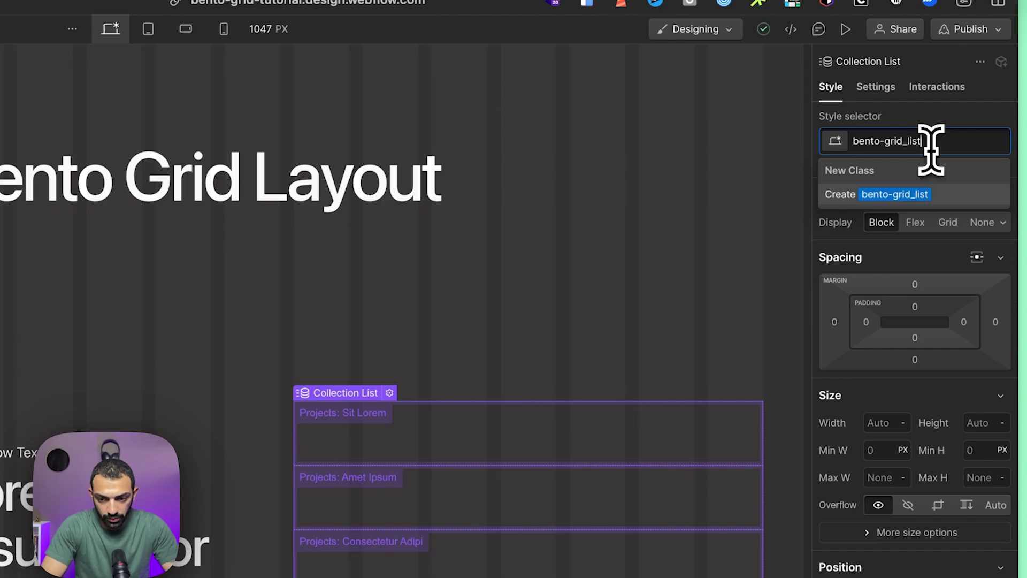
key("Return")
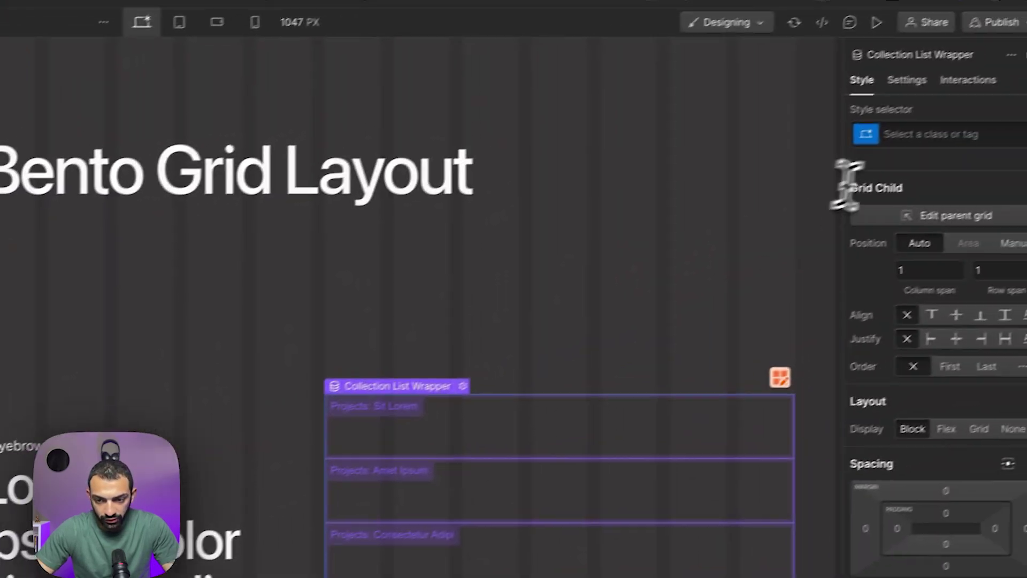
left_click(912, 145)
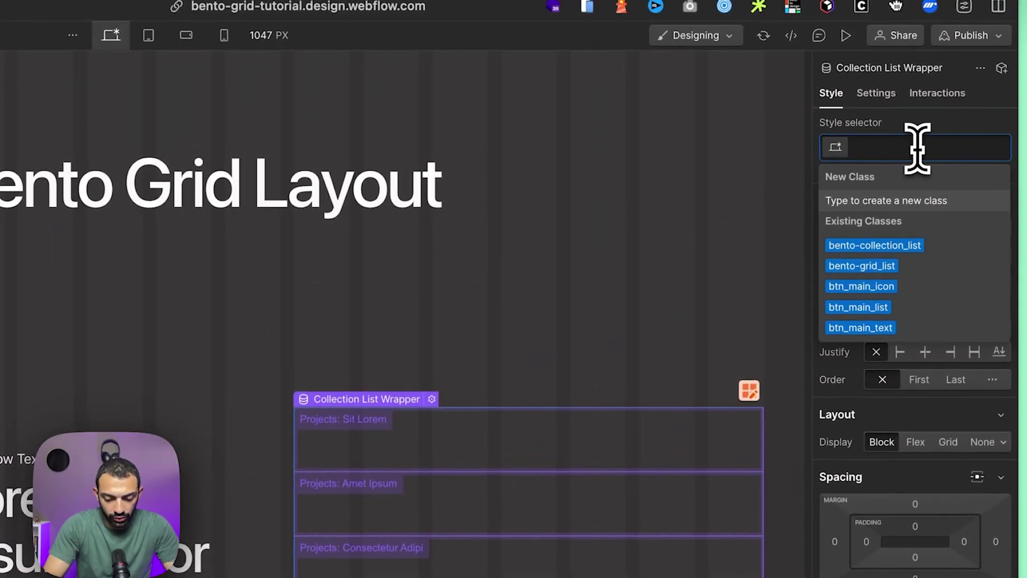
type("u-full-fill")
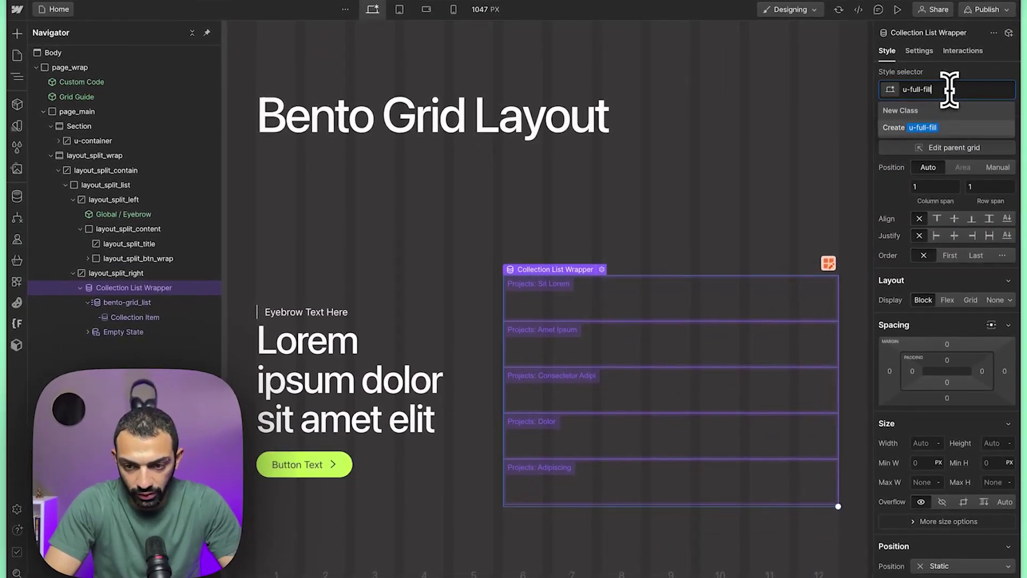
key("Return")
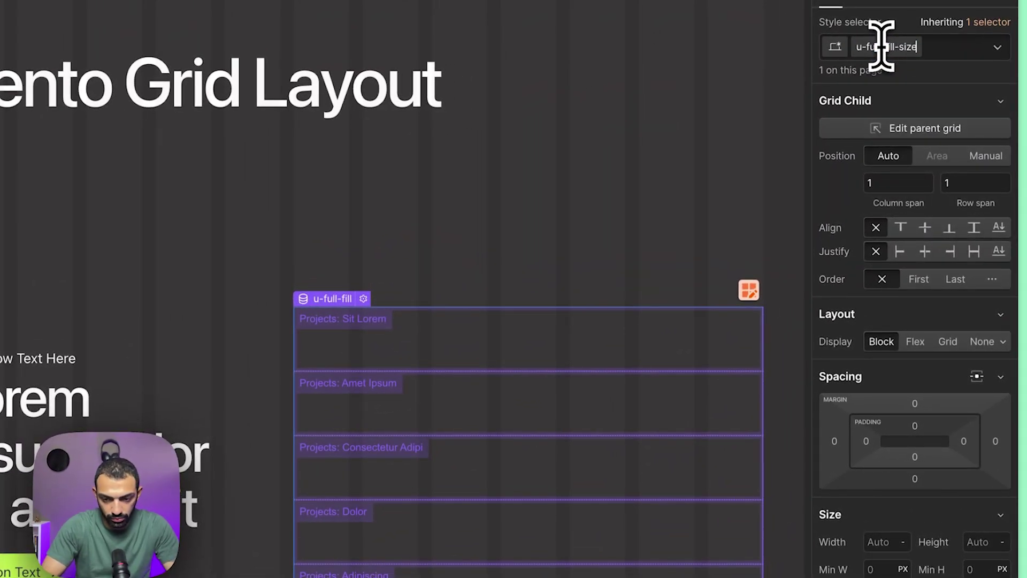
Set the width and height of the u-full-fill-size class to 100%.
left_click(877, 542)
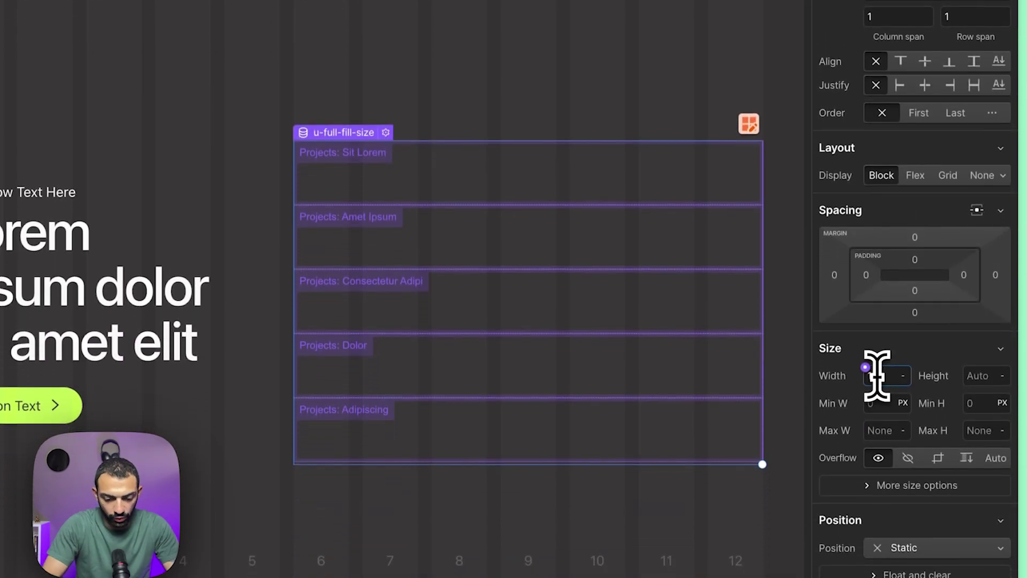
type("100%")
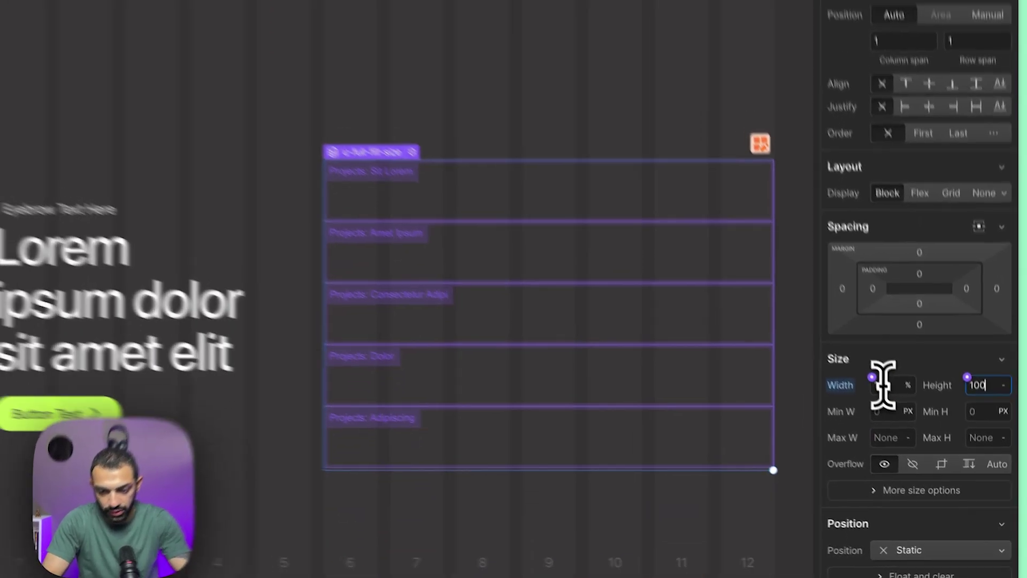
key("Return")
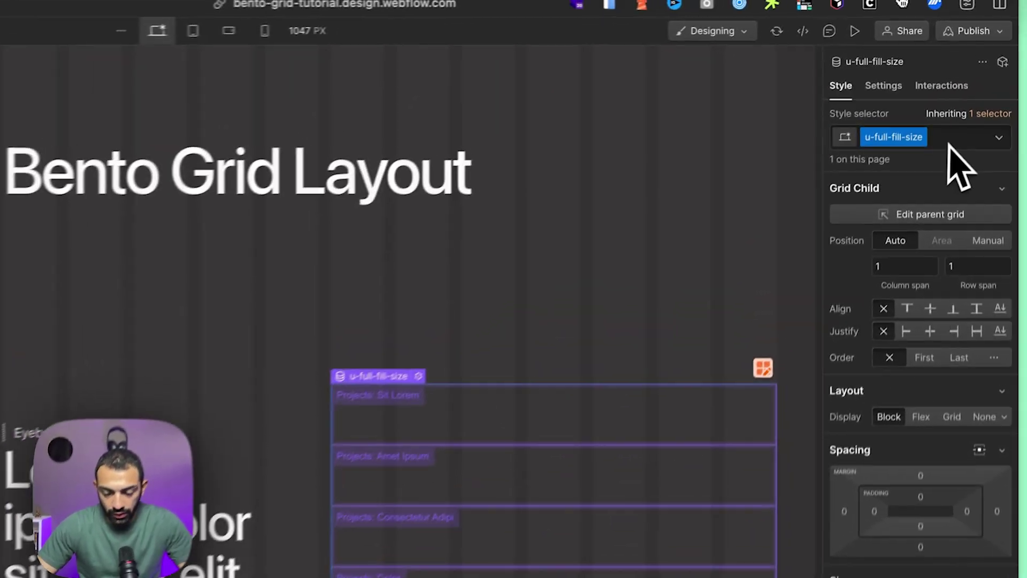
Add the existing u-full-fill-size class to bento-grid_list as a combo class.
left_click(980, 91)
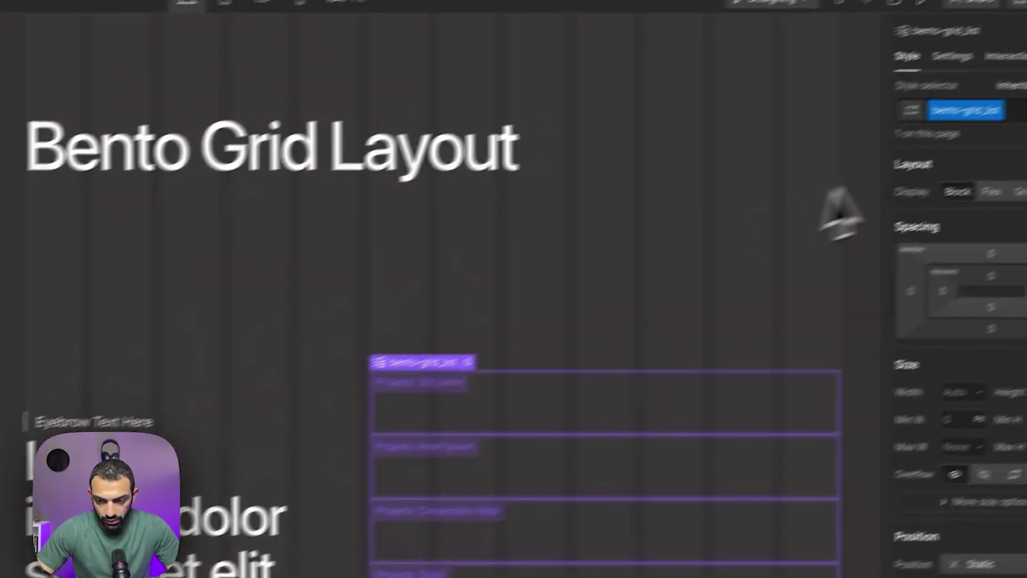
left_click(963, 107)
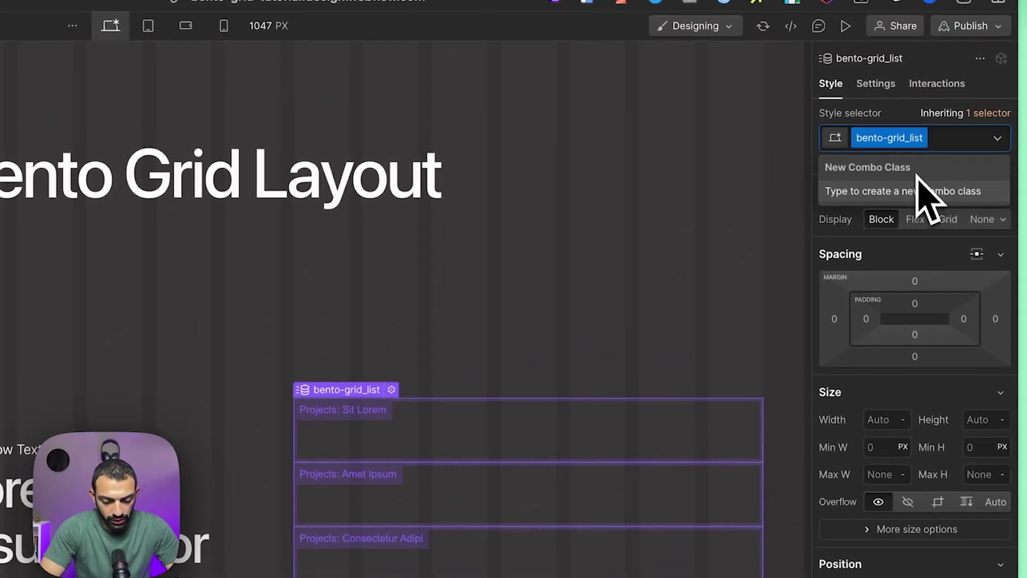
type("fill")
key("Down")
key("Return")
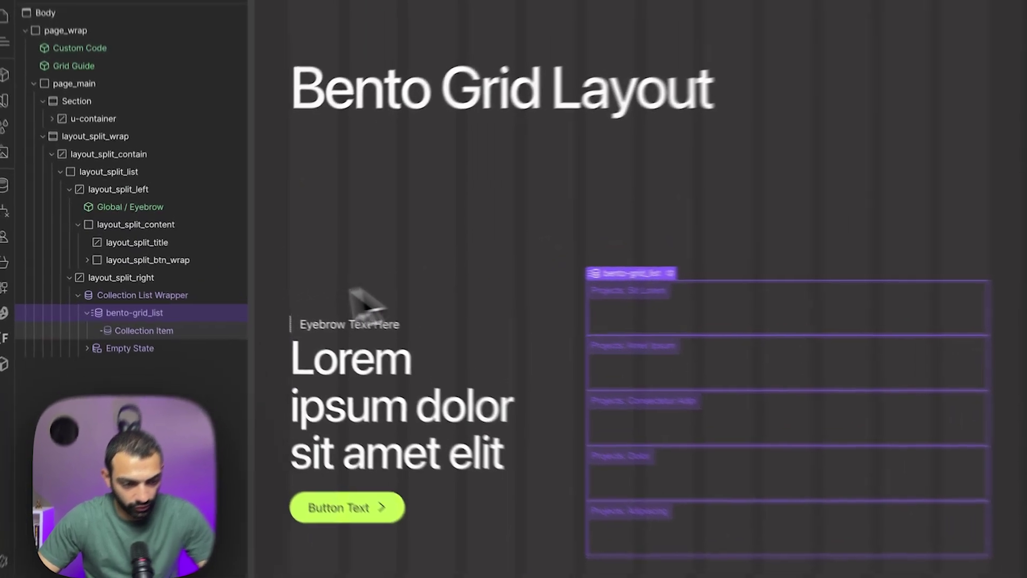
Give the Collection Item a new class bento-grid_item and add the u-full-fill-size class to it.
left_click(134, 318)
left_click(960, 91)
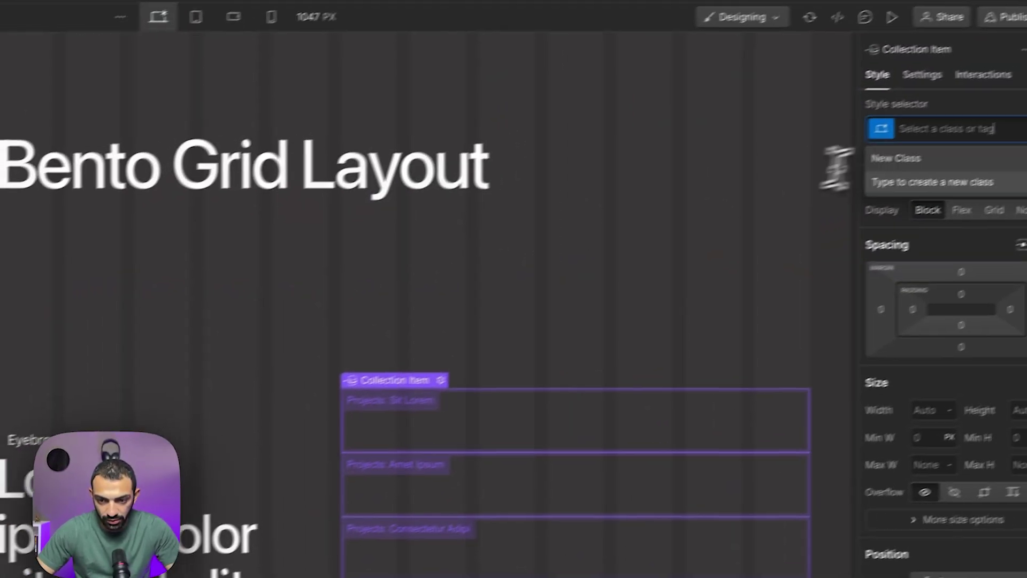
type("bento-grid_")
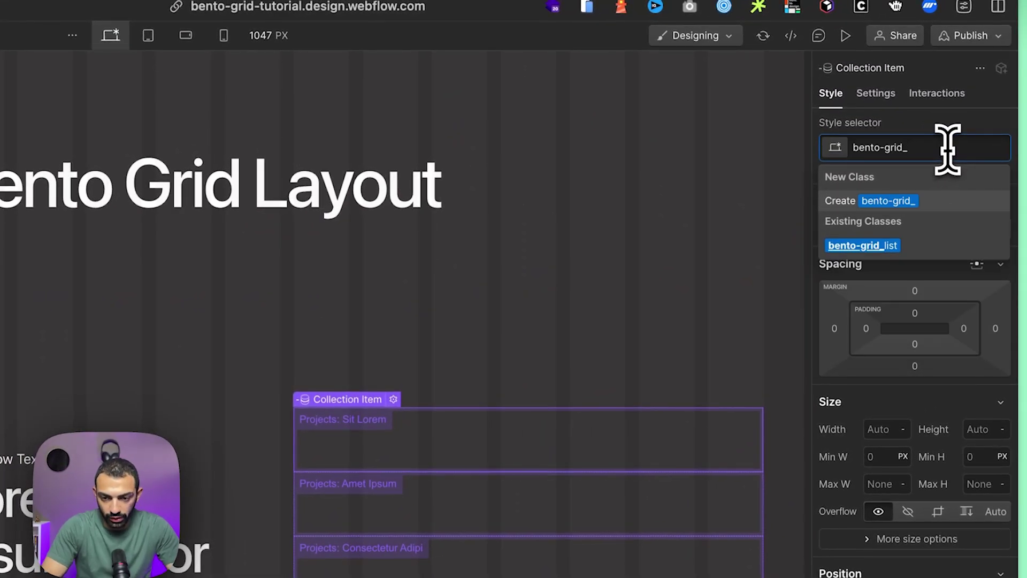
type("item")
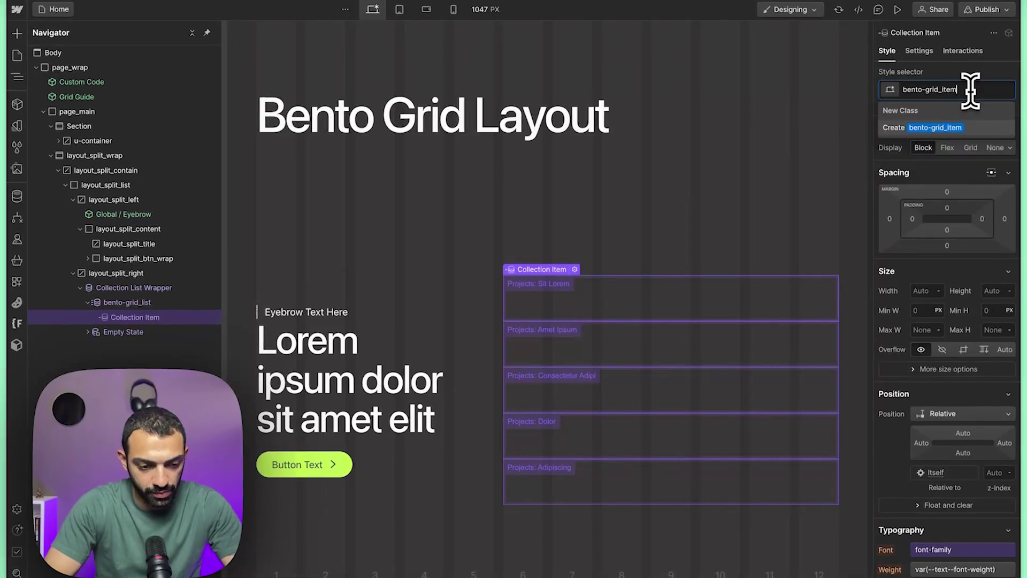
key("Return")
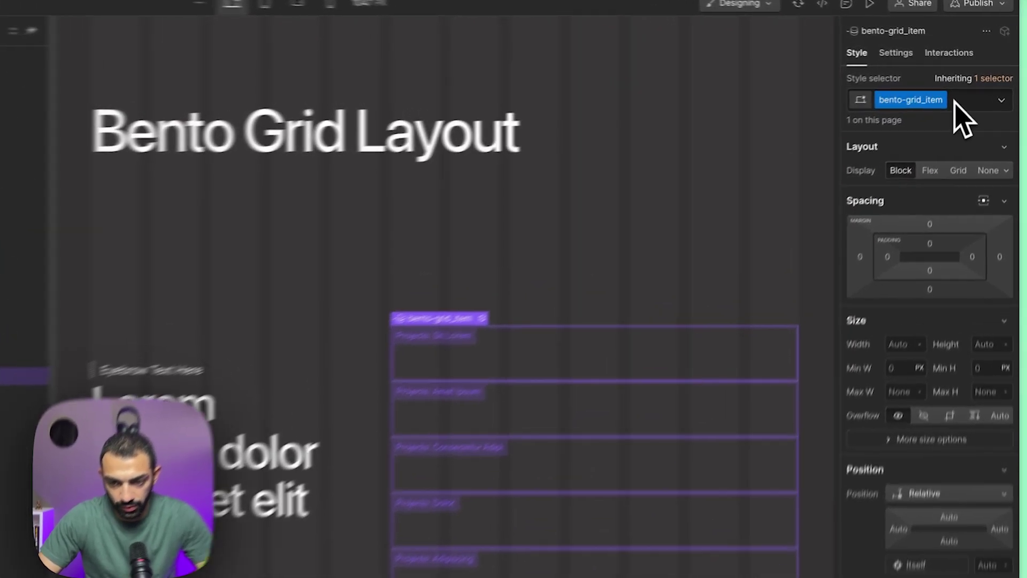
left_click(966, 91)
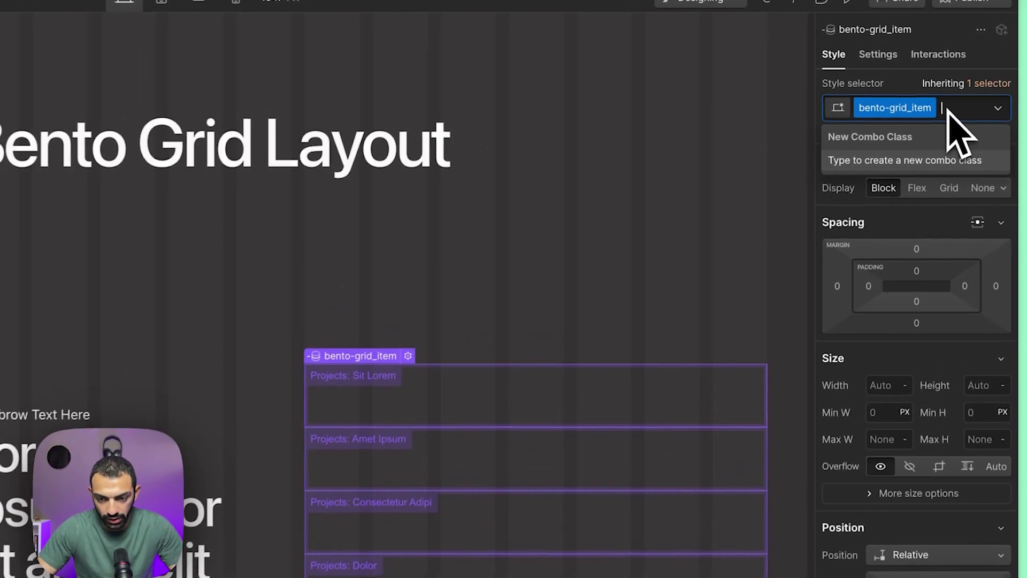
type("fi")
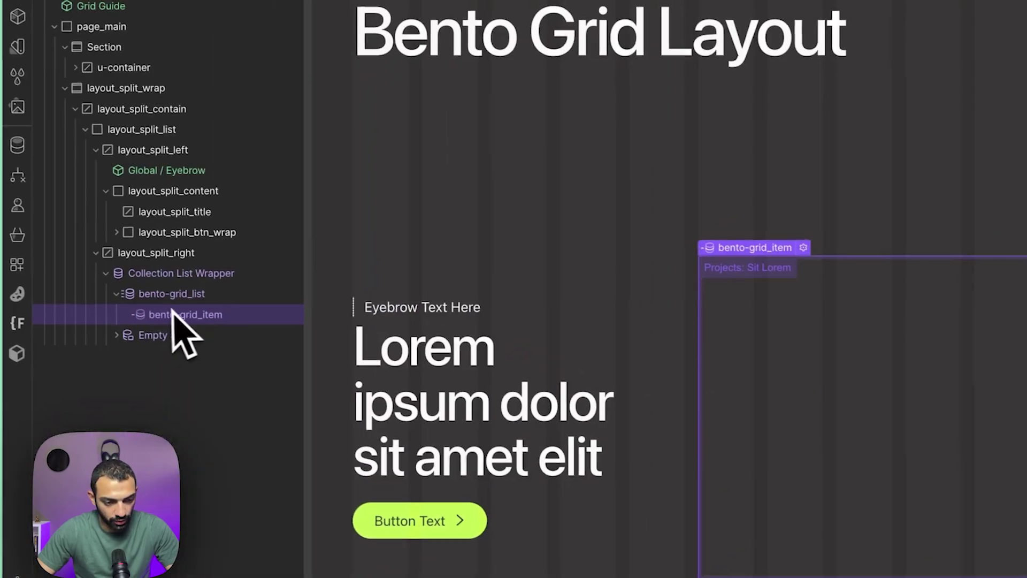
Insert a Div Block inside bento-grid_item and give it a new class bento-grid_img-wrap.
key("a")
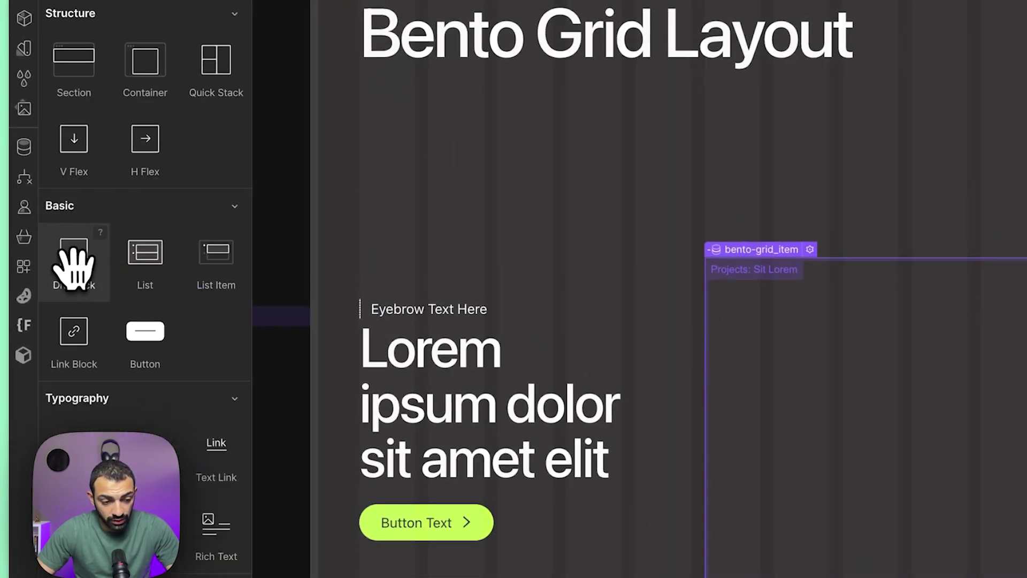
left_click_drag(74, 267, 742, 316)
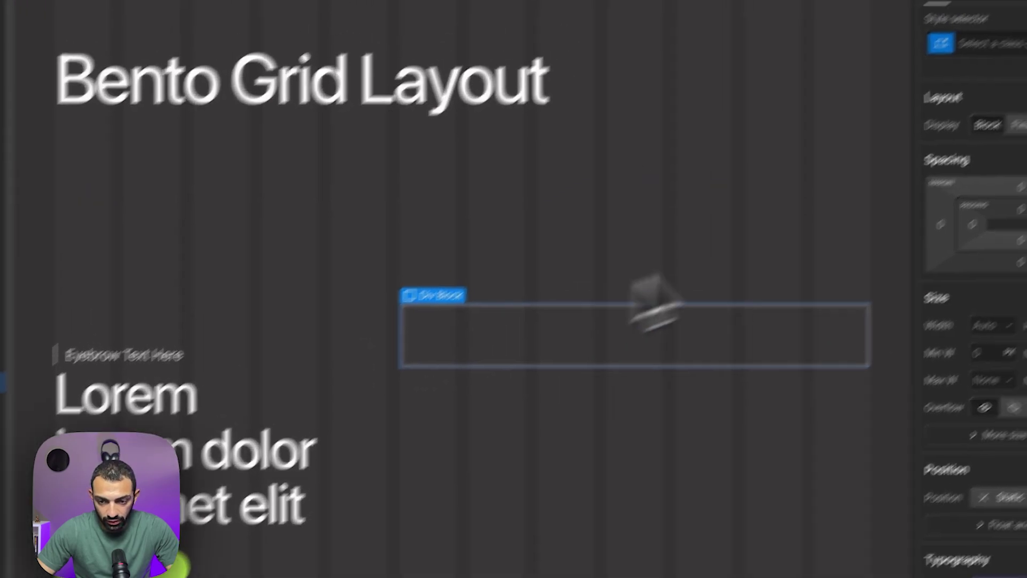
left_click(993, 48)
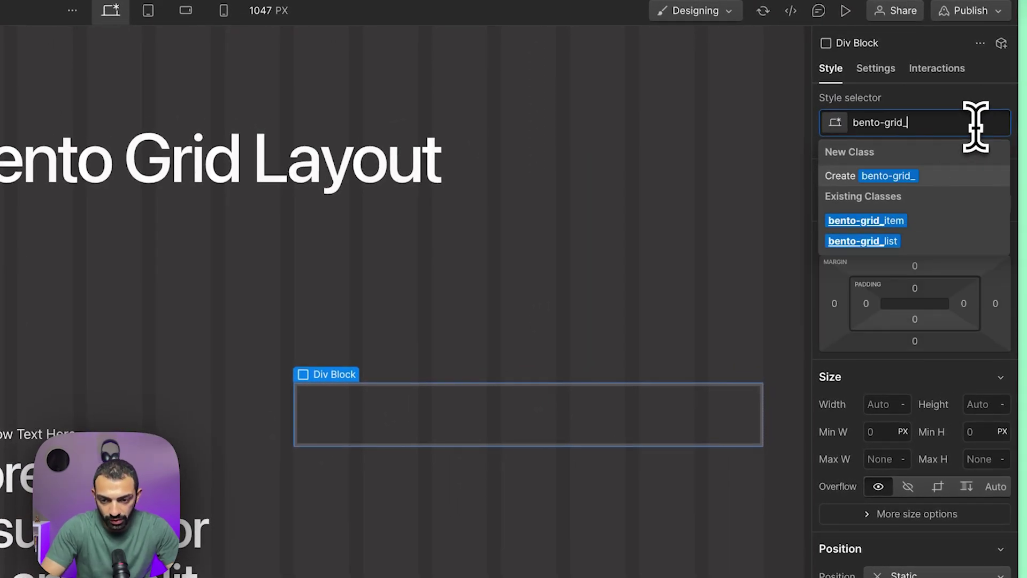
type("bento-grid_img-wrap")
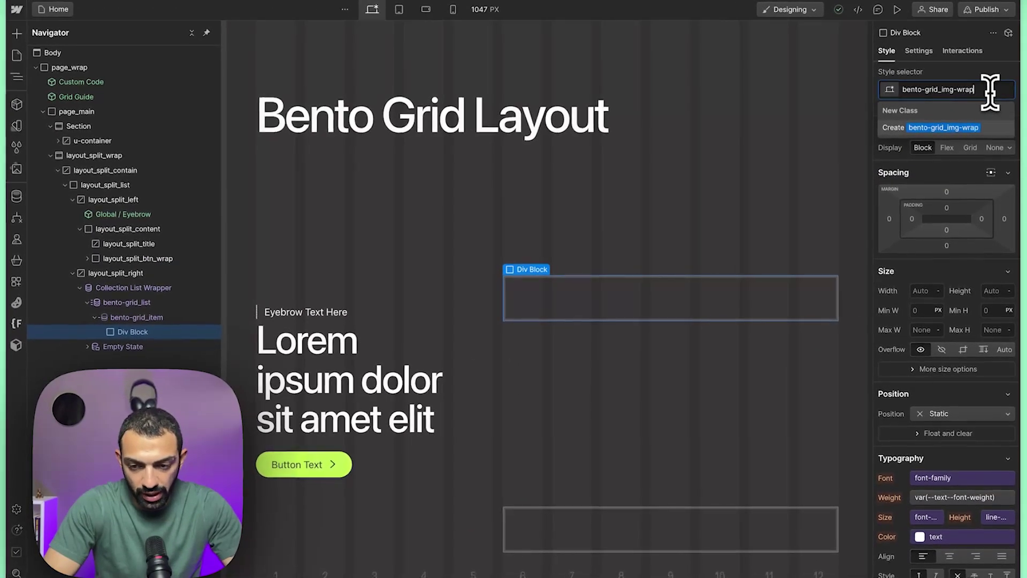
key("Return")
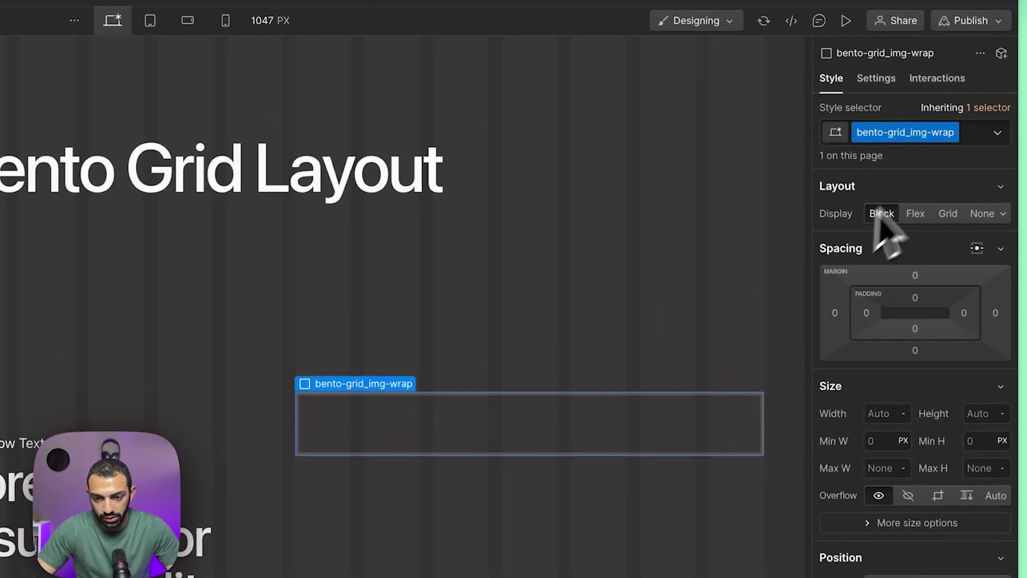
Remove the class from the new Div Block and insert the Global / Visual component inside it.
left_click(988, 95)
key("BackSpace")
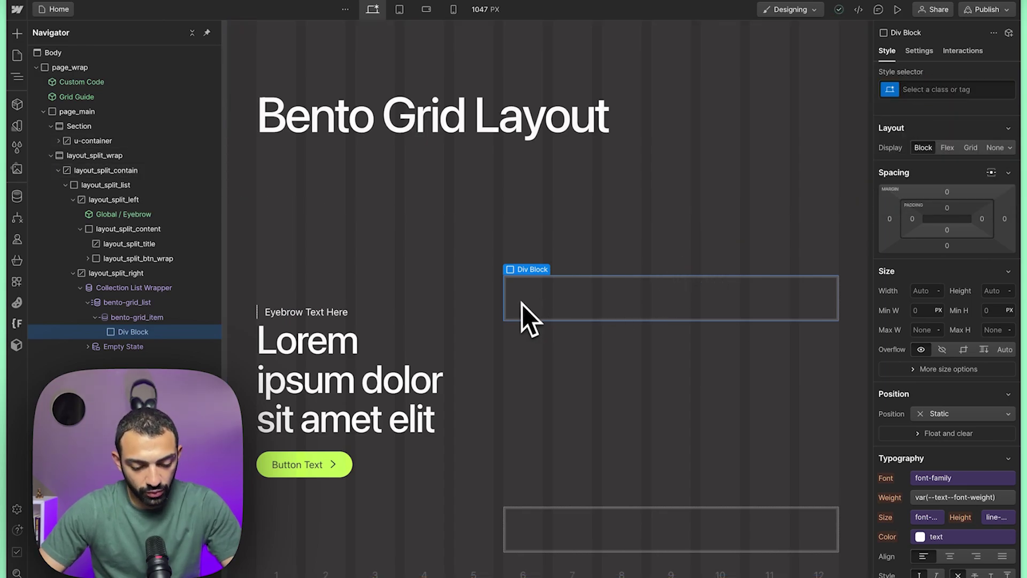
key("a")
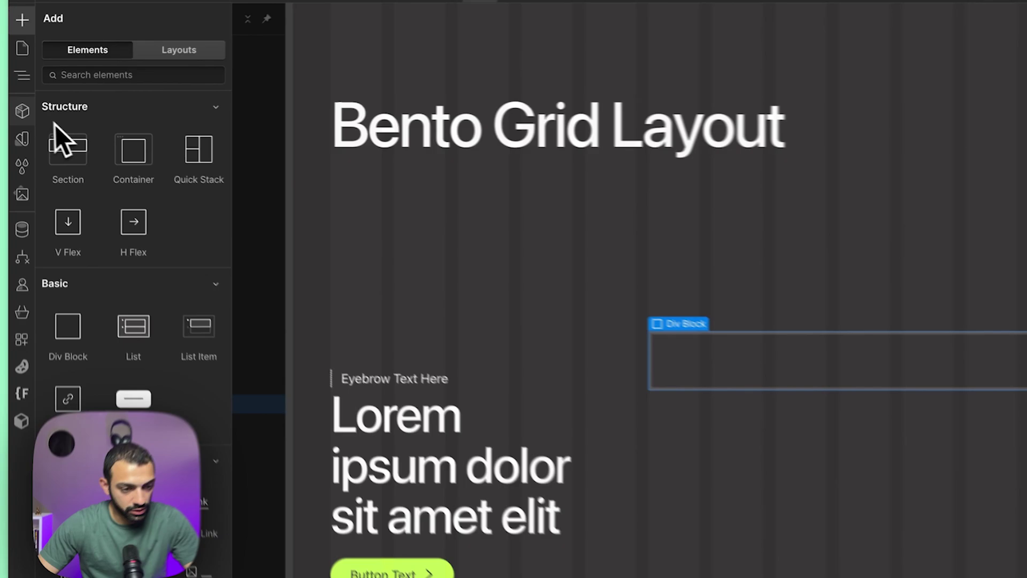
left_click(17, 104)
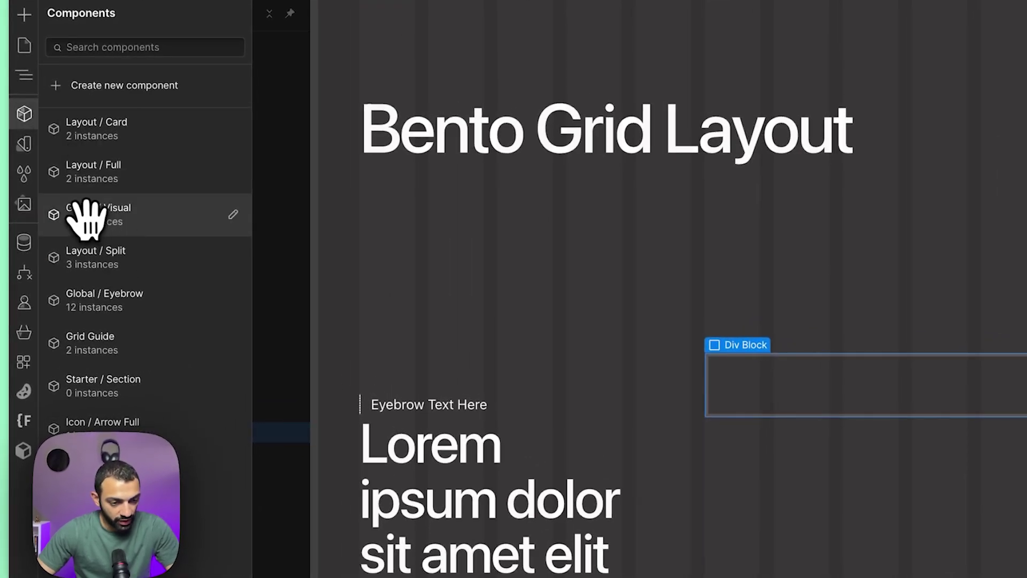
left_click(86, 220)
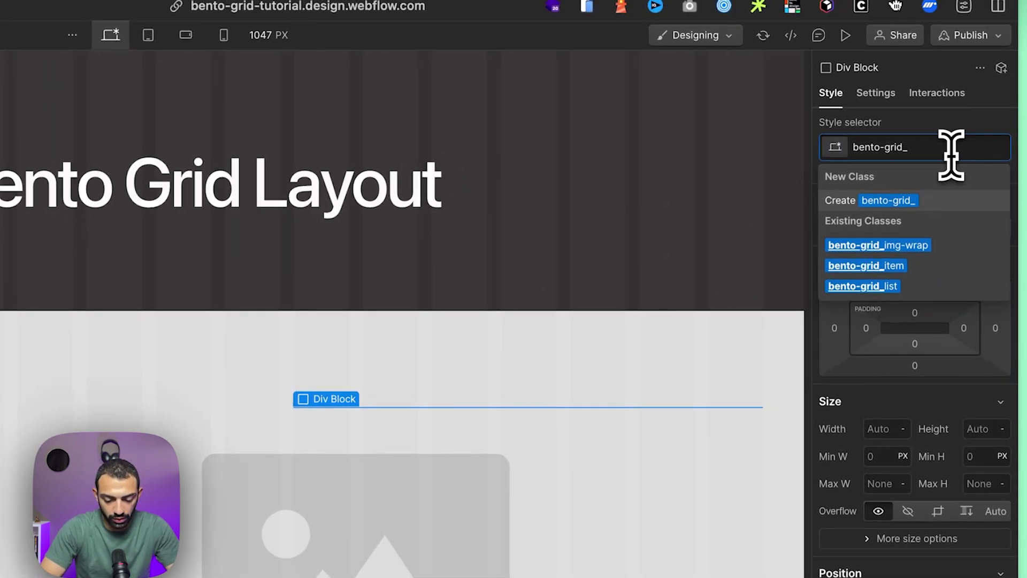
Apply the existing bento-grid_img-wrap class to the Div Block around Global / Visual and set its position to Relative.
type("img")
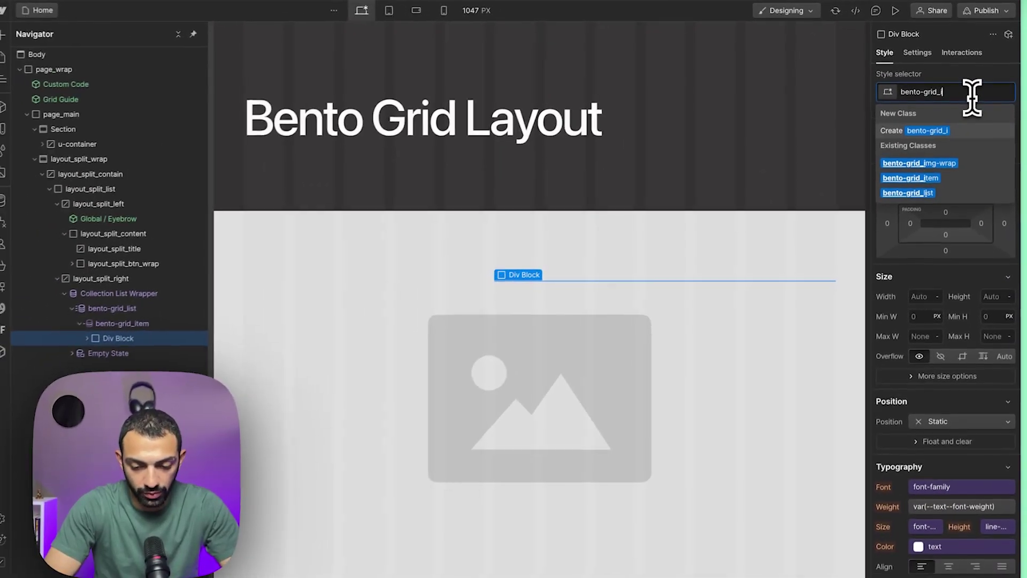
key("Down")
key("Return")
left_click(954, 421)
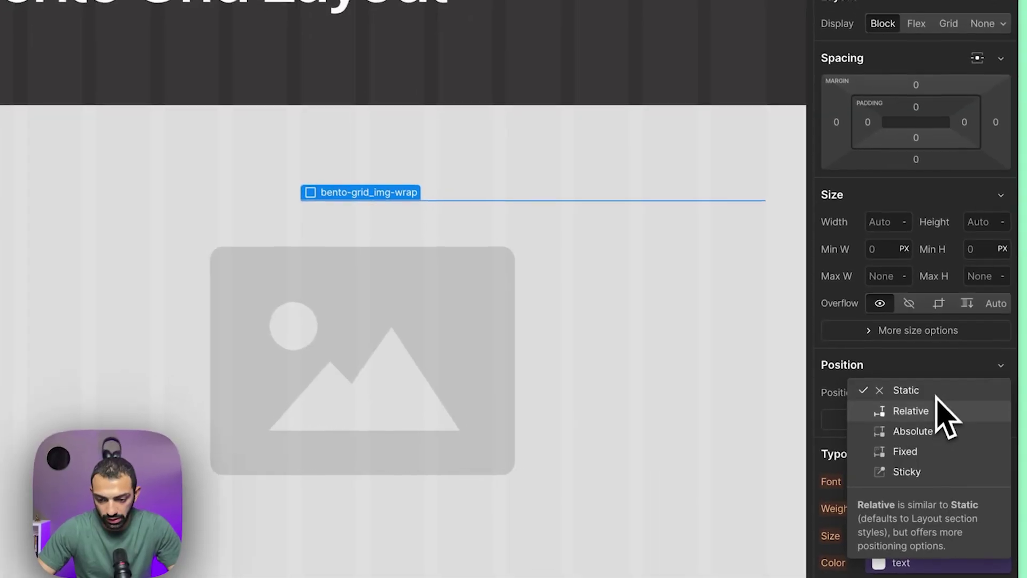
left_click(952, 435)
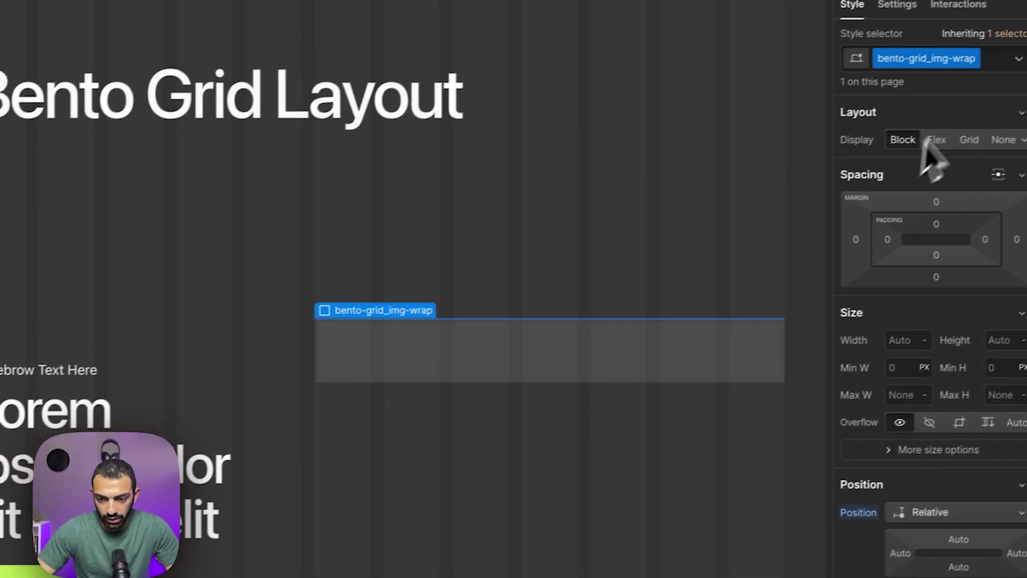
Add the u-full-fill-size class to bento-grid_img-wrap and bind the Global / Visual image file to the Main Project Image field.
left_click(990, 65)
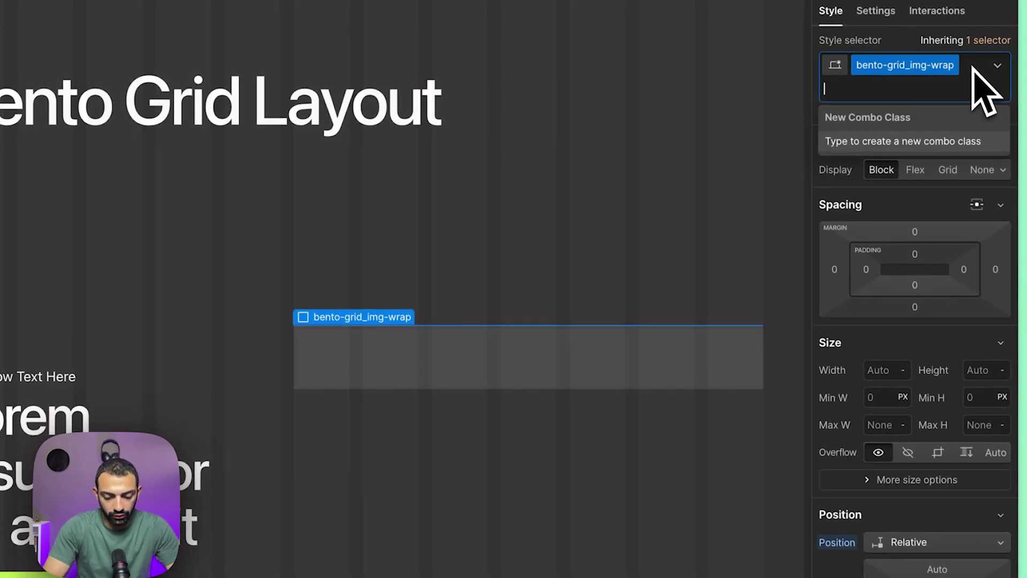
type("full")
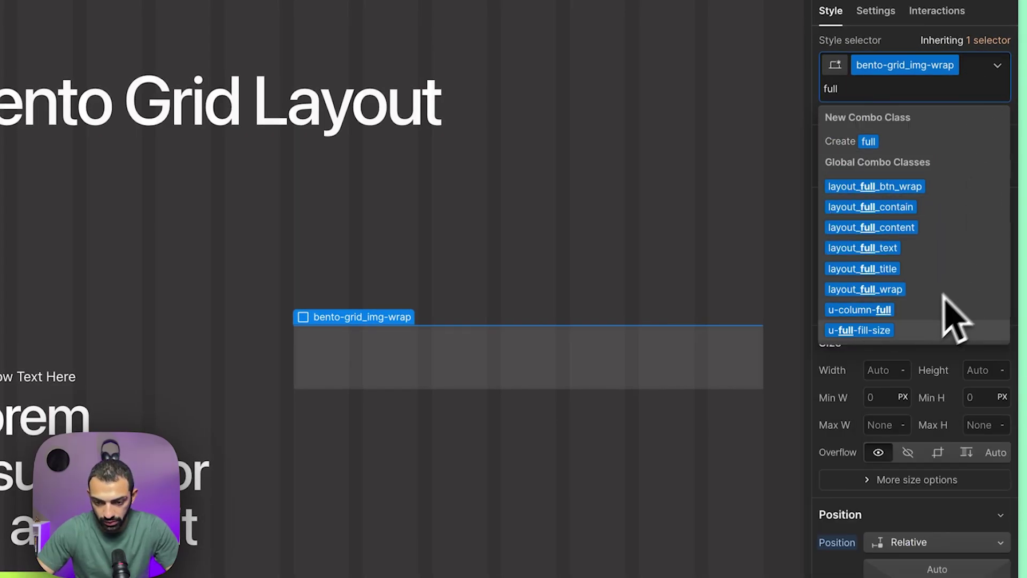
left_click(910, 329)
left_click(448, 382)
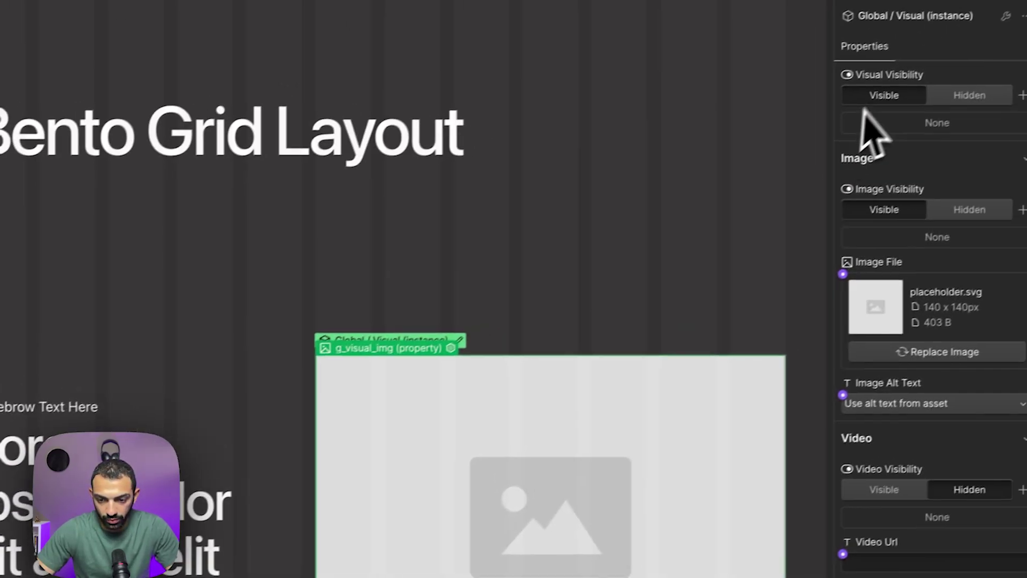
left_click(842, 275)
left_click(870, 344)
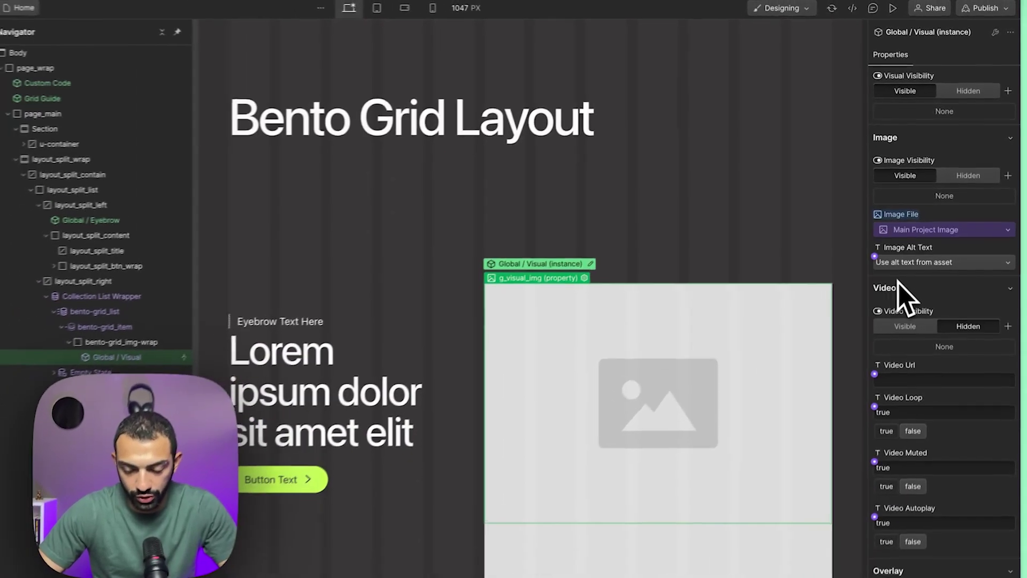
Examine the classes and layout settings of bento-grid_item and of the layout_split_list grid.
left_click(133, 326)
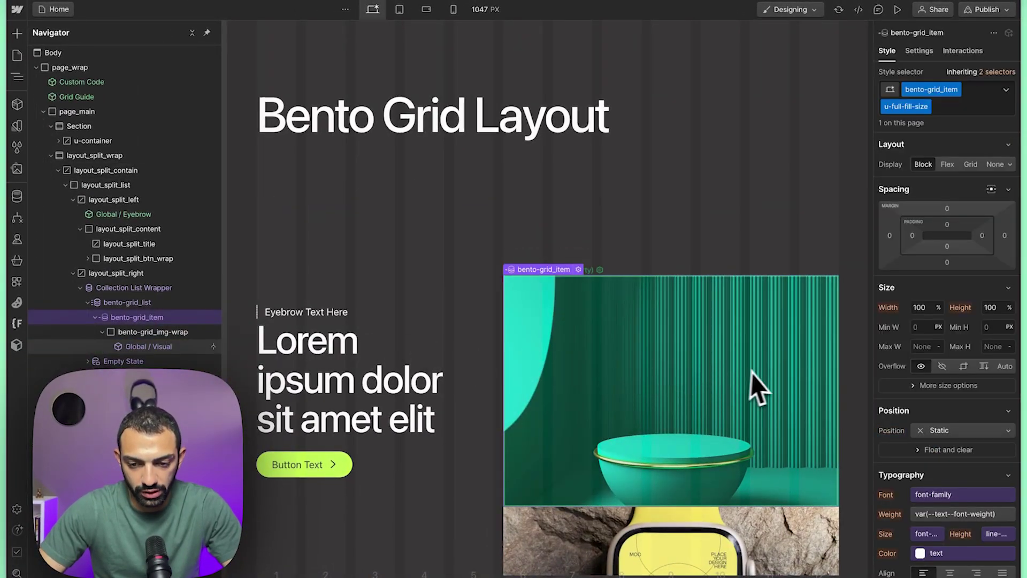
left_click(754, 371)
left_click(471, 299)
left_click(912, 57)
left_click(888, 51)
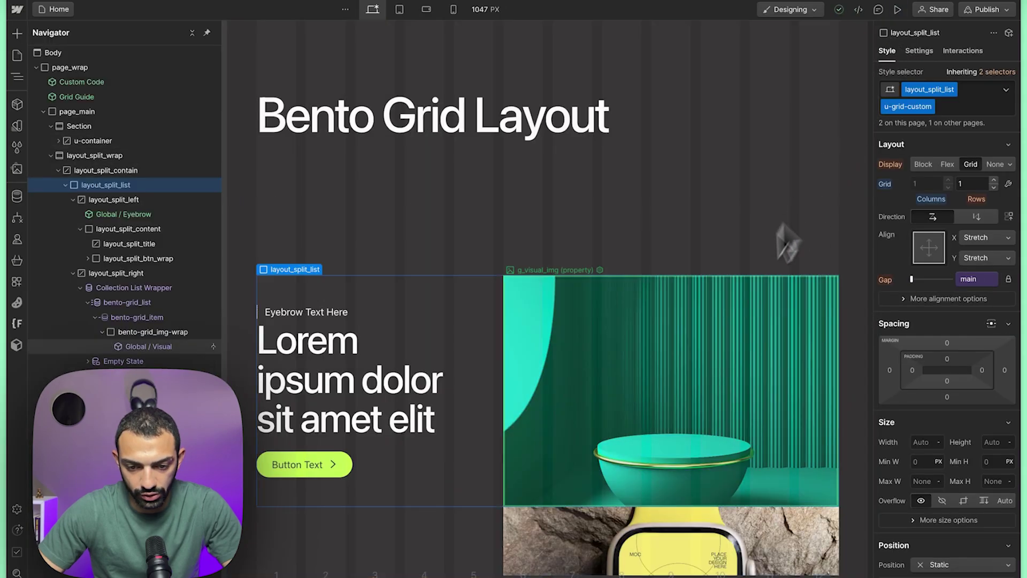
left_click(514, 348)
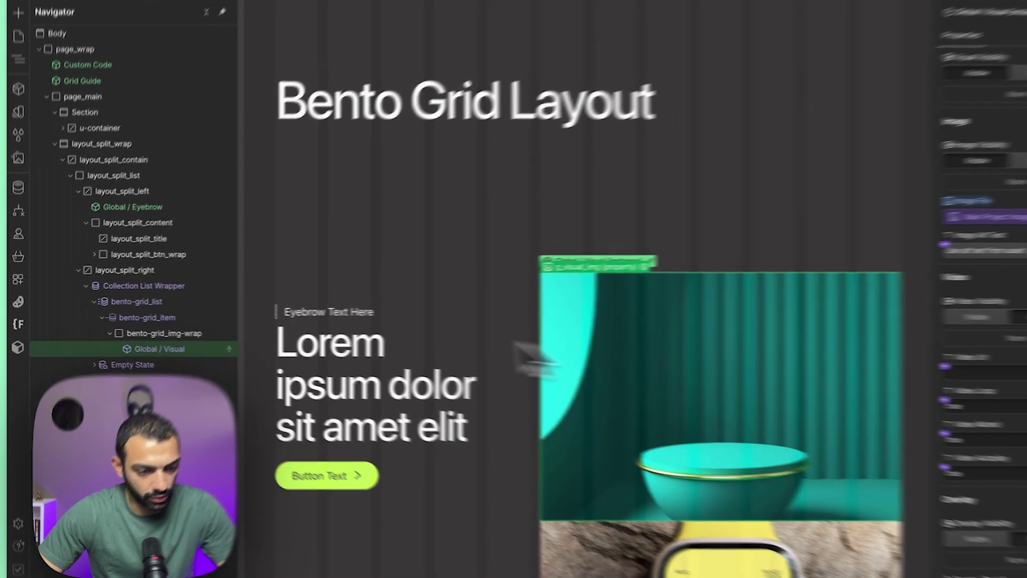
Add the u-grid-custom class to bento-grid_list alongside u-full-fill-size.
left_click(139, 301)
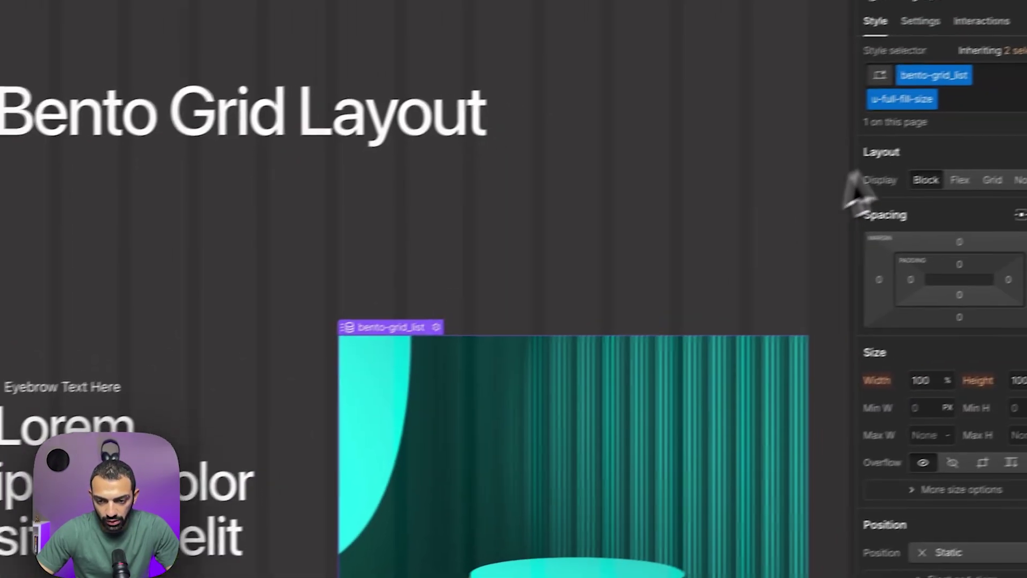
left_click(933, 113)
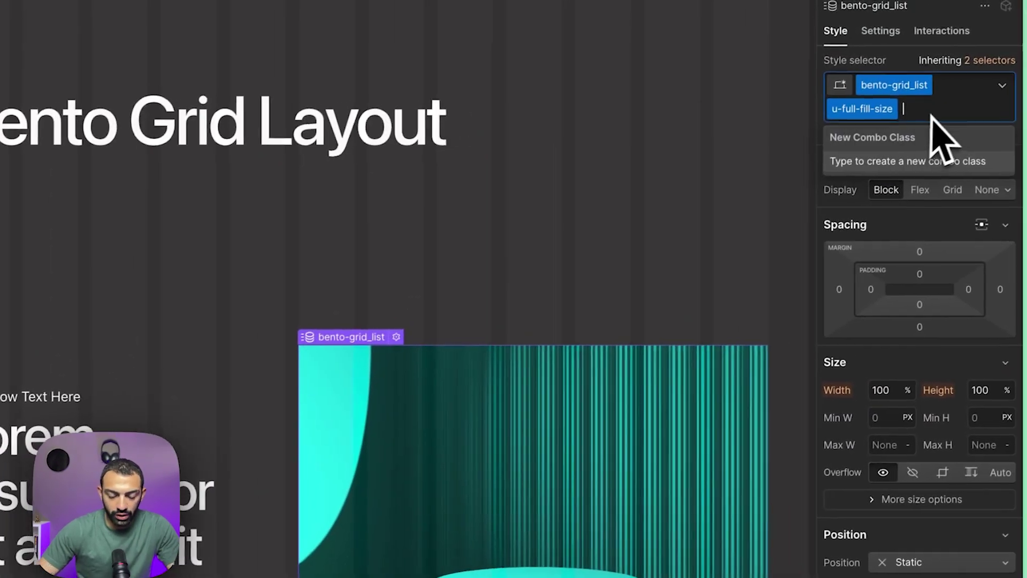
type("grid-cu")
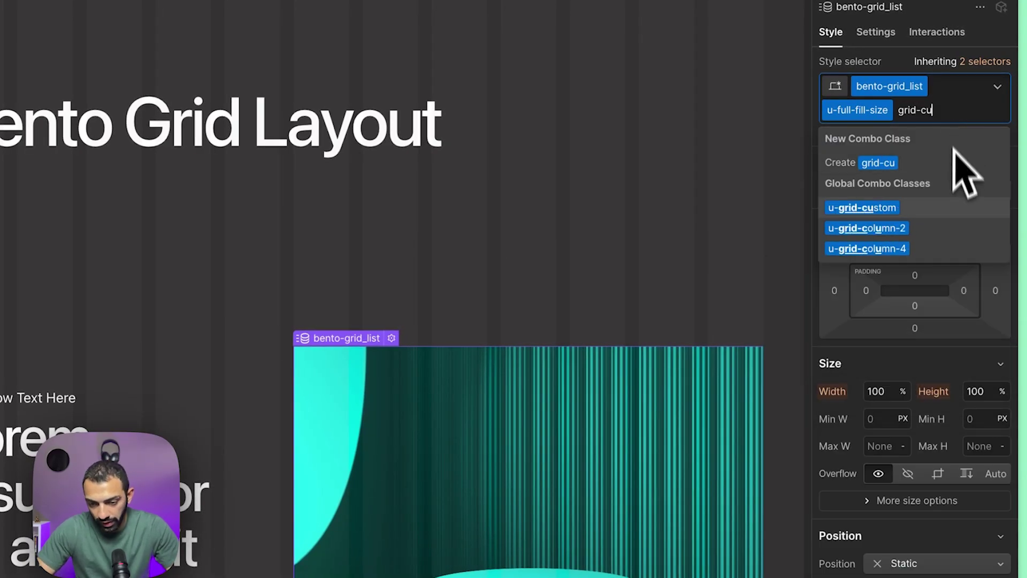
key("Return")
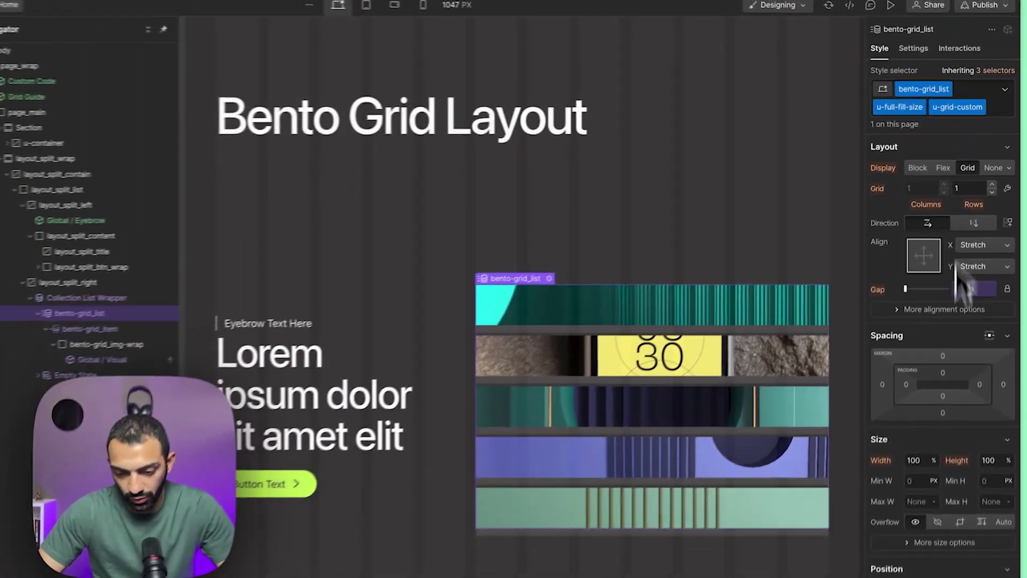
Change the column count in the grid-template-columns custom property of bento-grid_list.
scroll(959, 457, "down", 10)
left_click(17, 55)
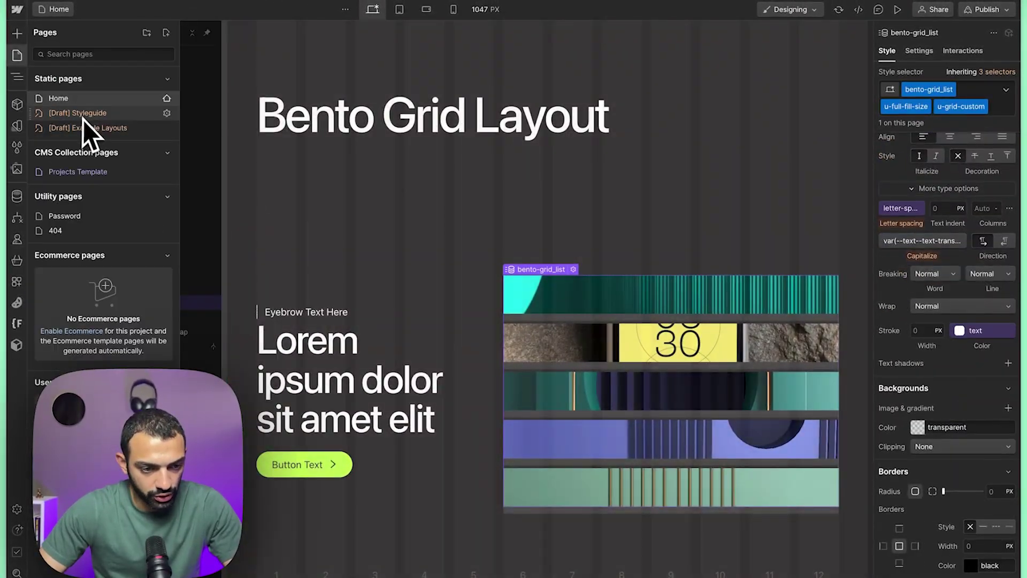
left_click(744, 325)
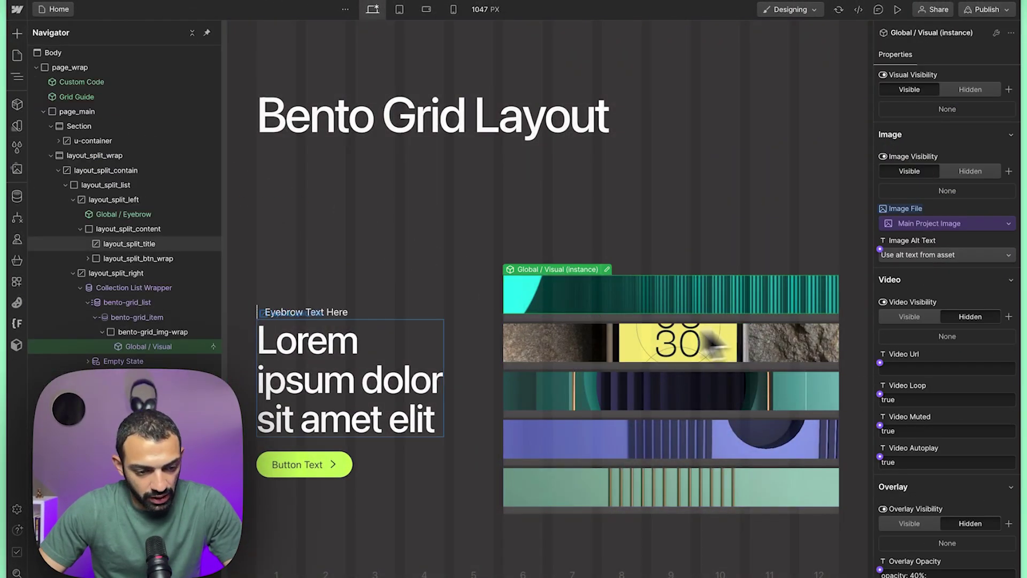
left_click(177, 302)
scroll(952, 503, "down", 10)
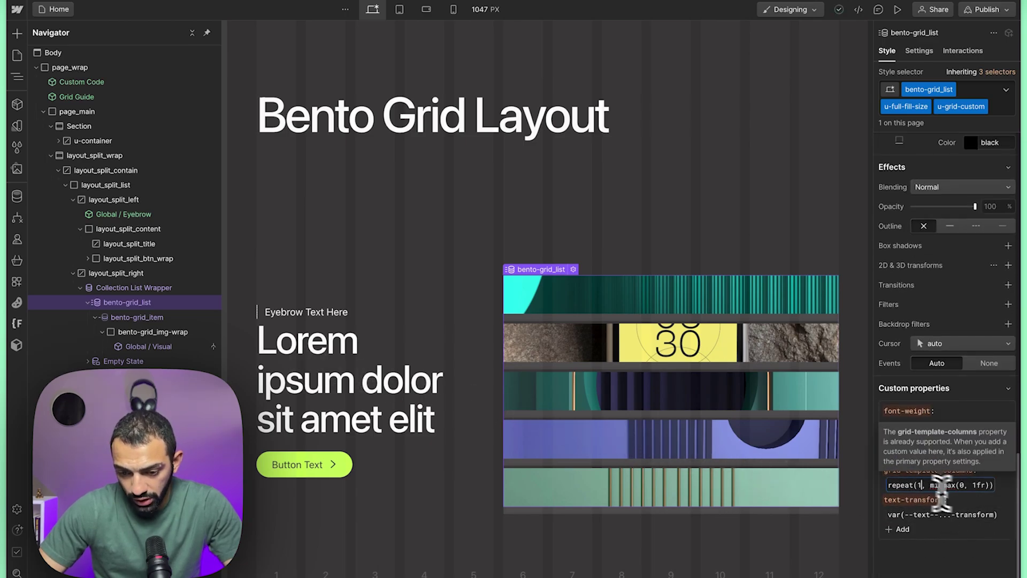
left_click(1007, 496)
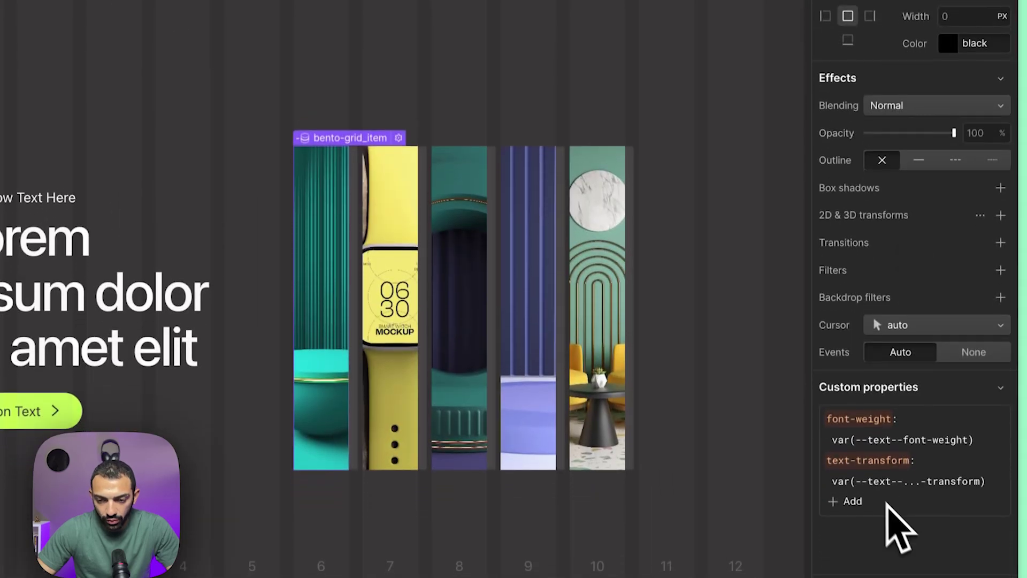
Add a grid-column custom property with the value span 2 to bento-grid_item.
left_click(854, 497)
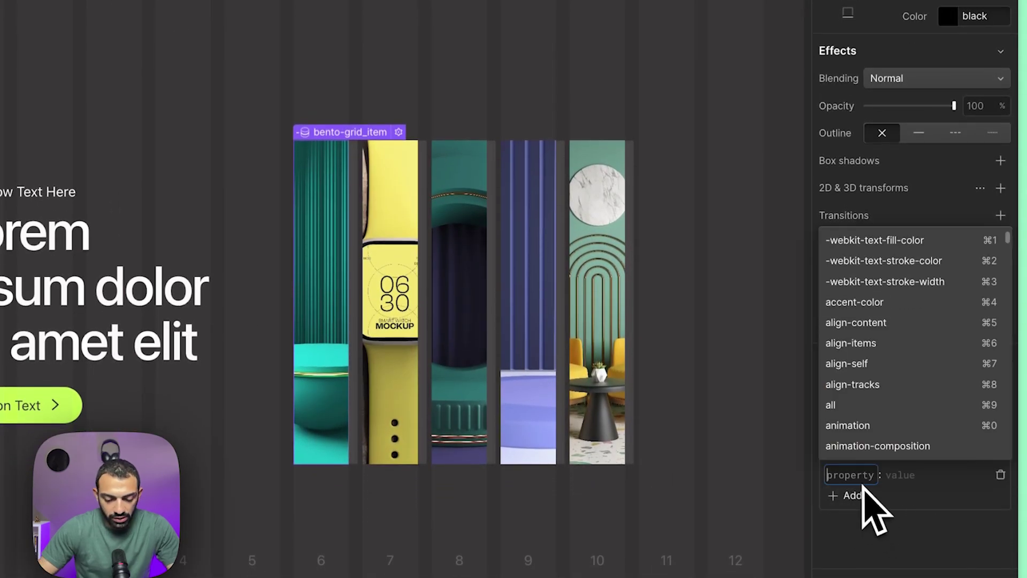
type("grid-col")
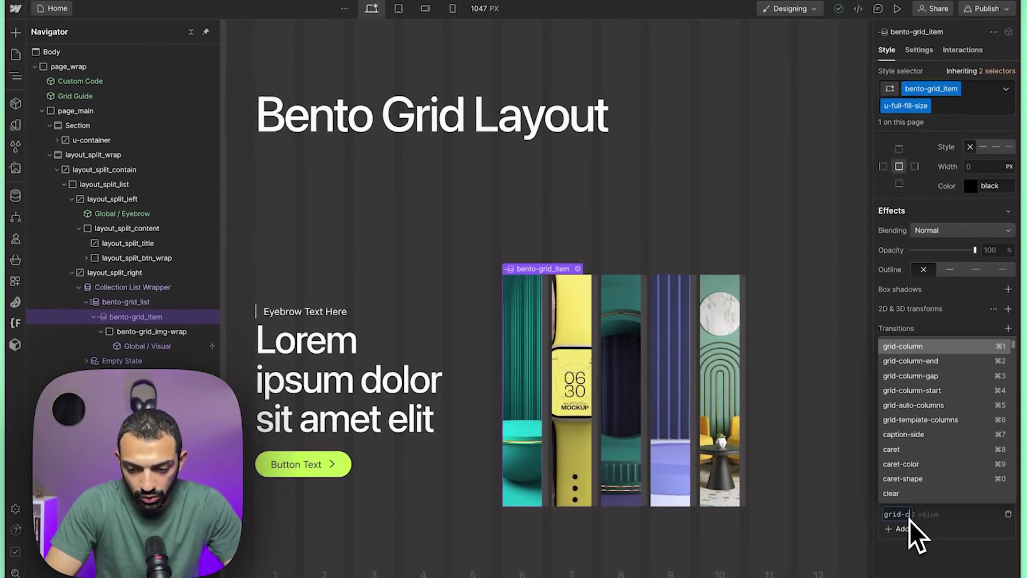
key("Return")
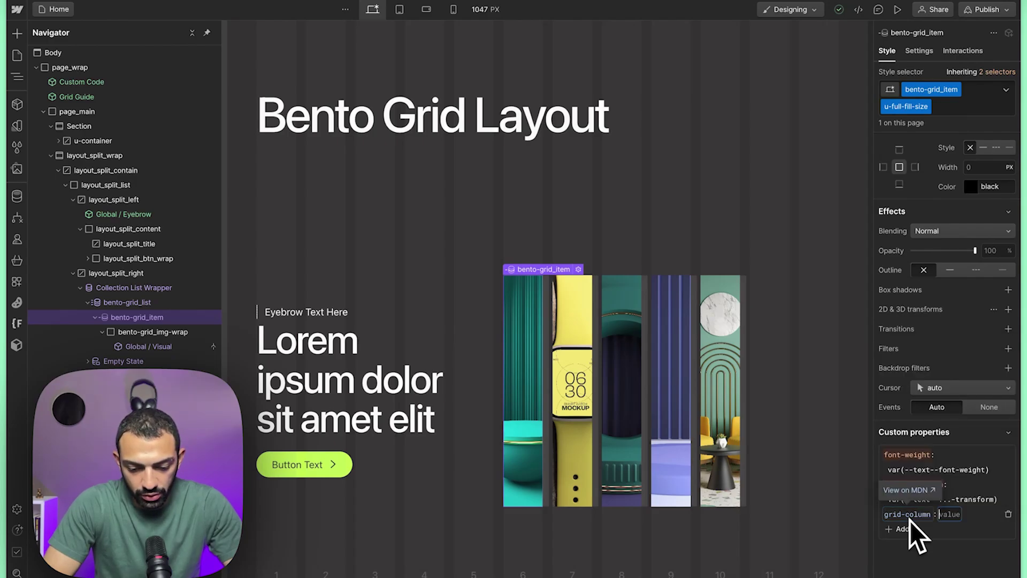
type("span 2")
key("Return")
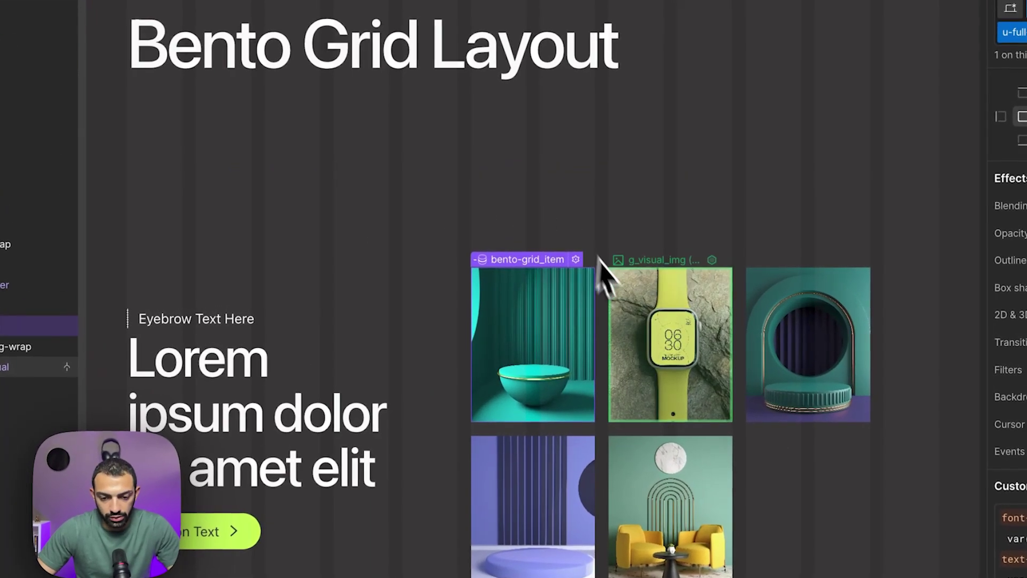
Set grid-column to 1 / span 5 for the First Item state of bento-grid_item.
left_click(578, 327)
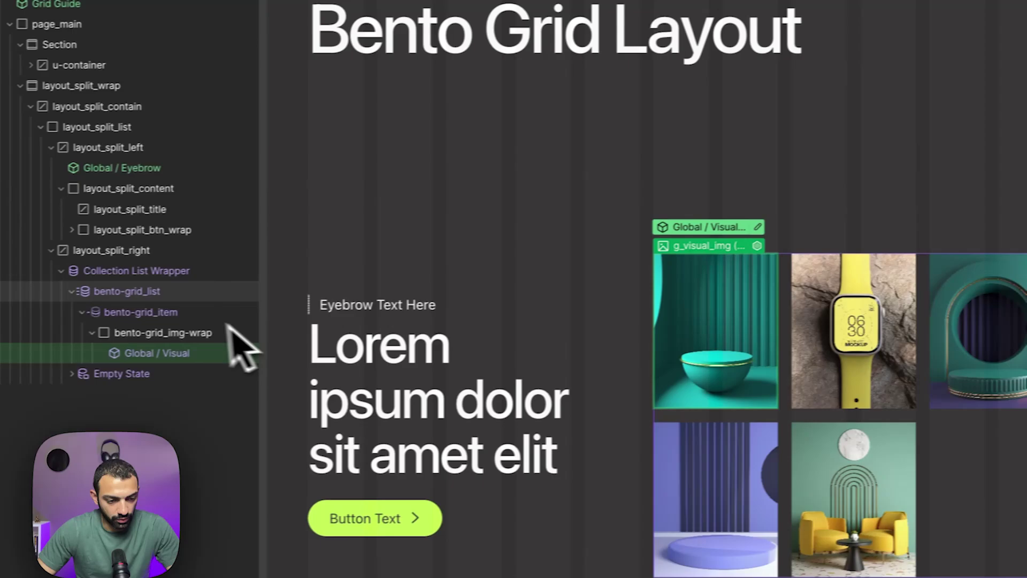
left_click(21, 328)
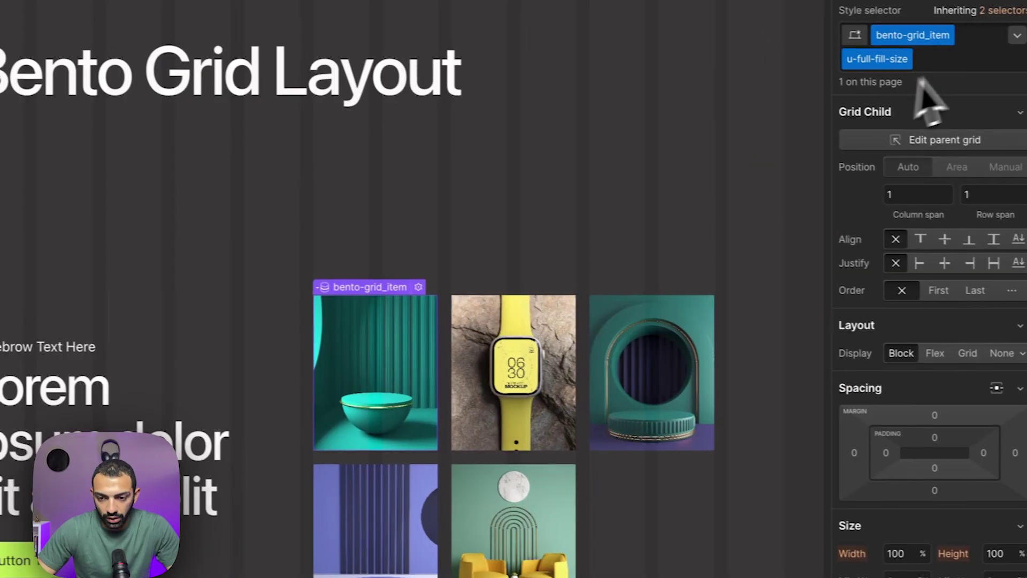
left_click(998, 33)
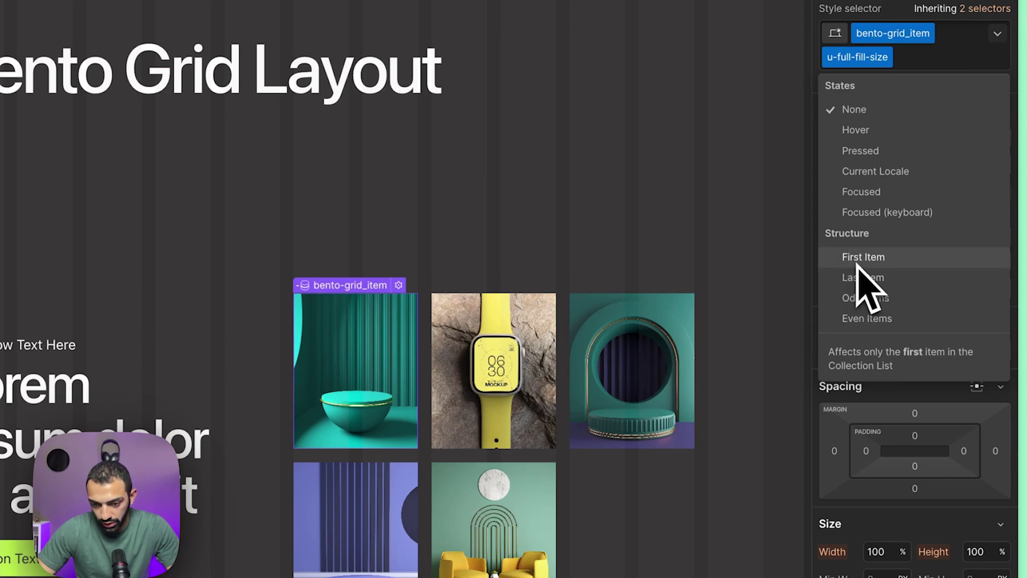
left_click(864, 259)
scroll(913, 470, "down", 10)
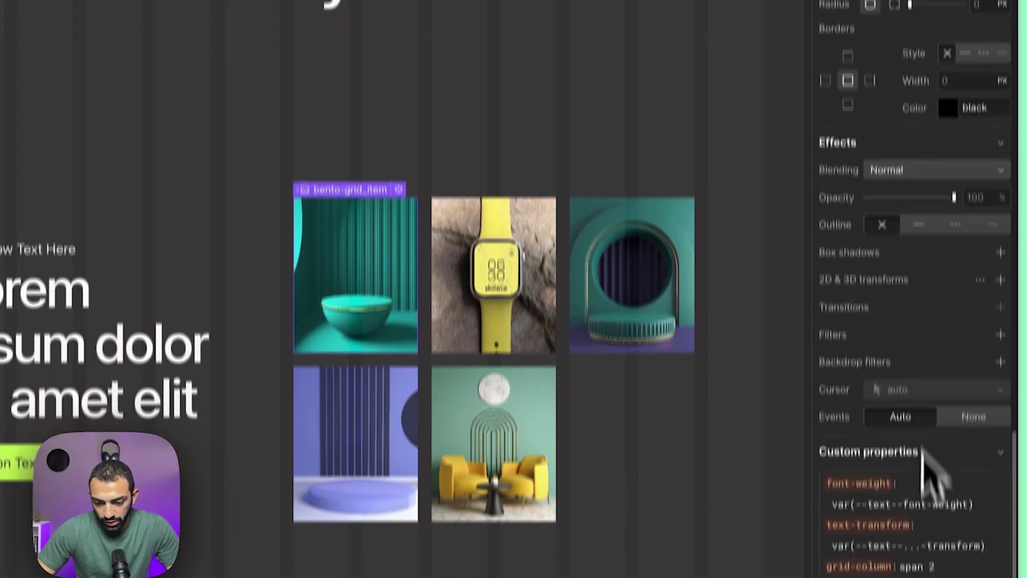
scroll(923, 449, "down", 2)
left_click(922, 566)
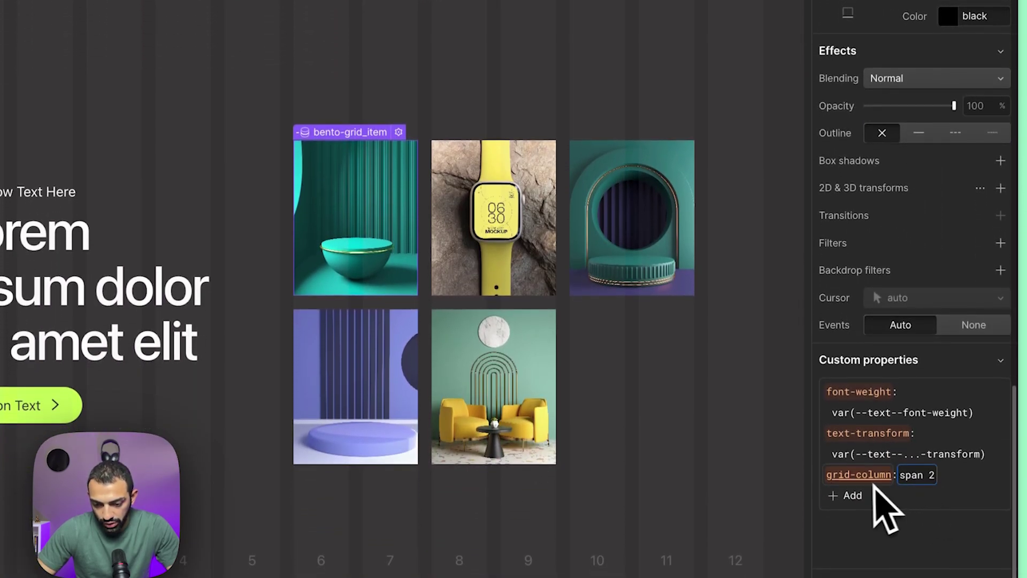
left_click(900, 477)
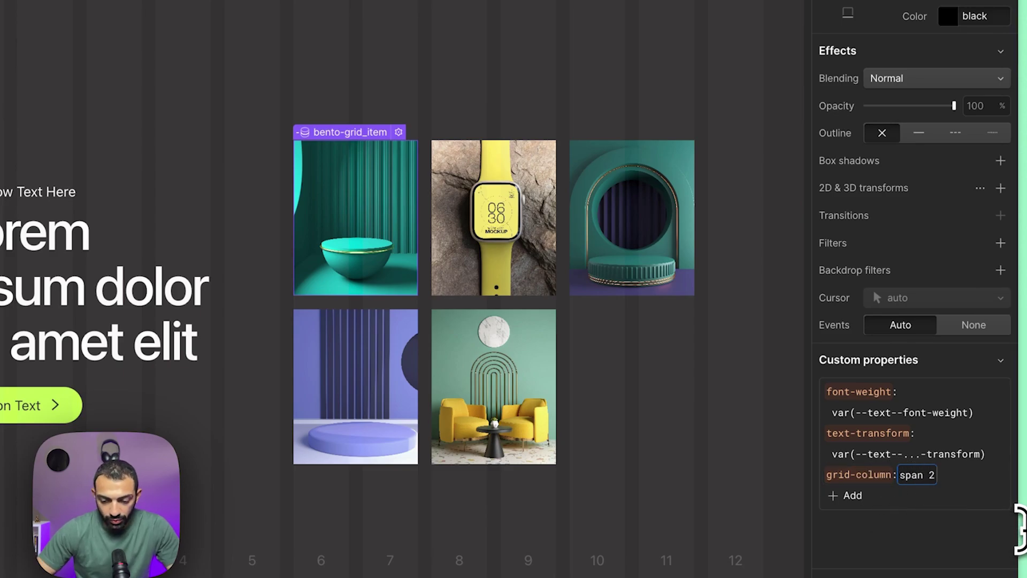
type("1 /")
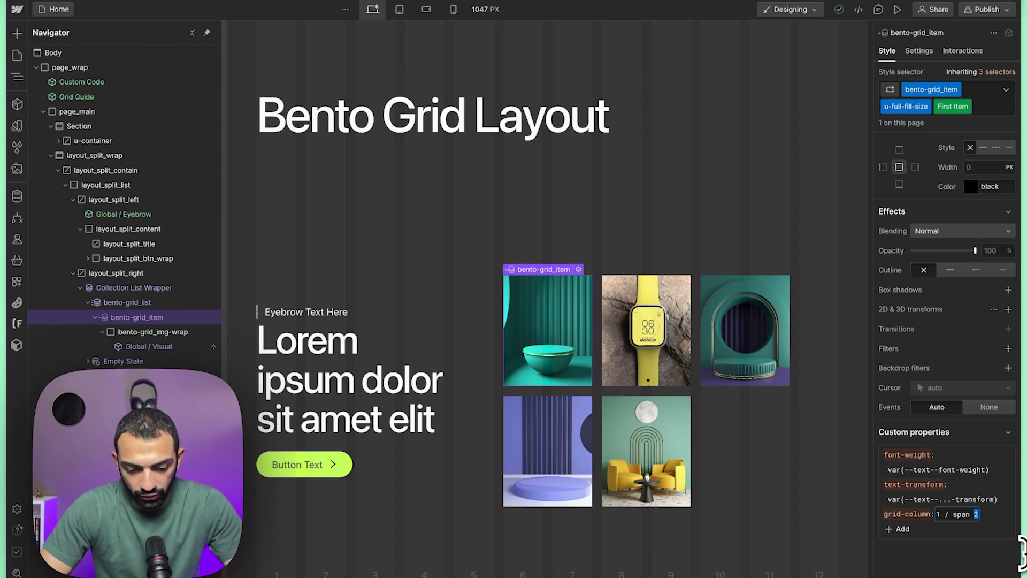
key("Up")
key("Up")
key("Up")
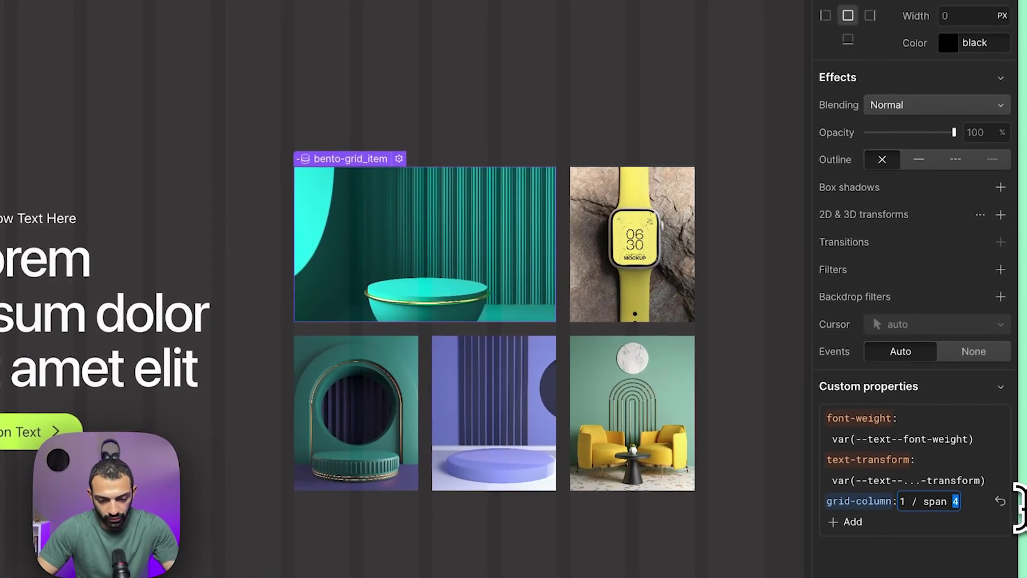
key("Return")
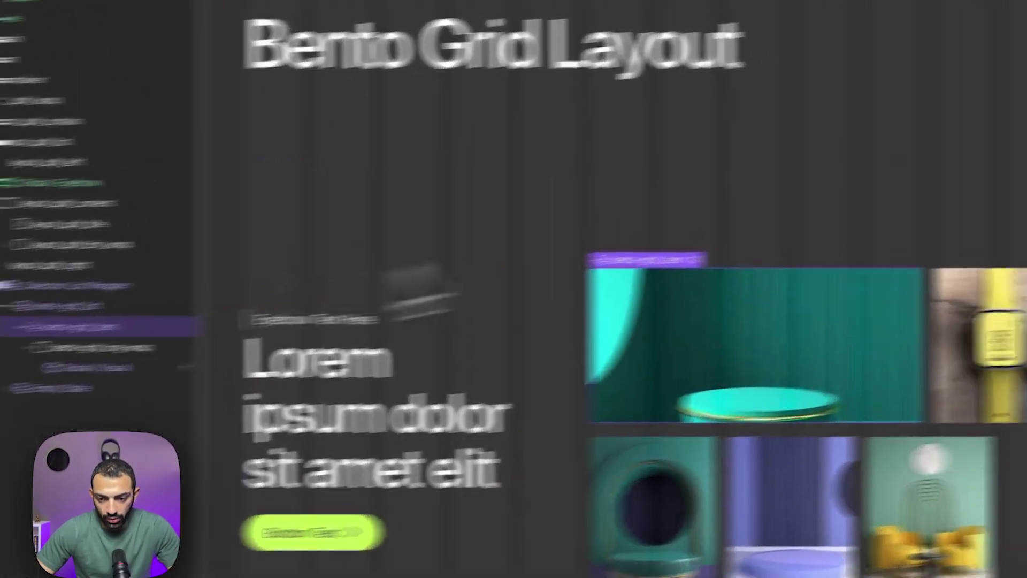
Set grid-column to 1 / span 5 for the Last Item state of bento-grid_item.
left_click(998, 33)
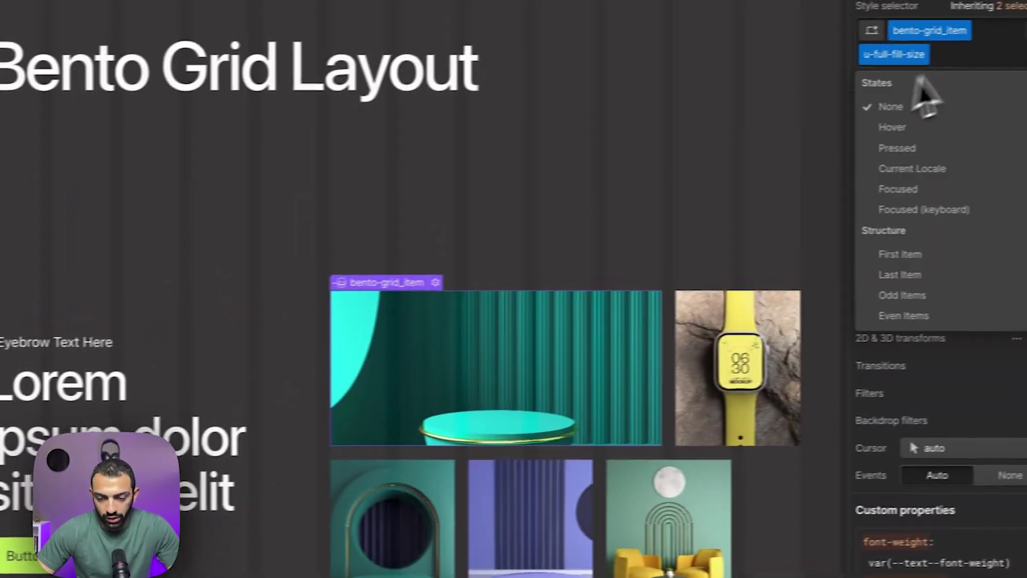
left_click(902, 284)
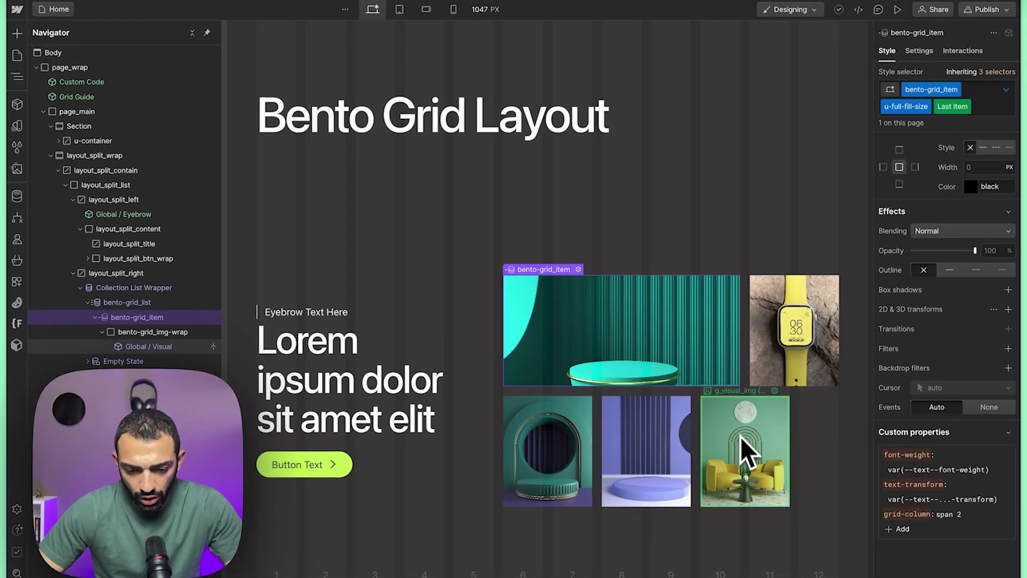
left_click(943, 514)
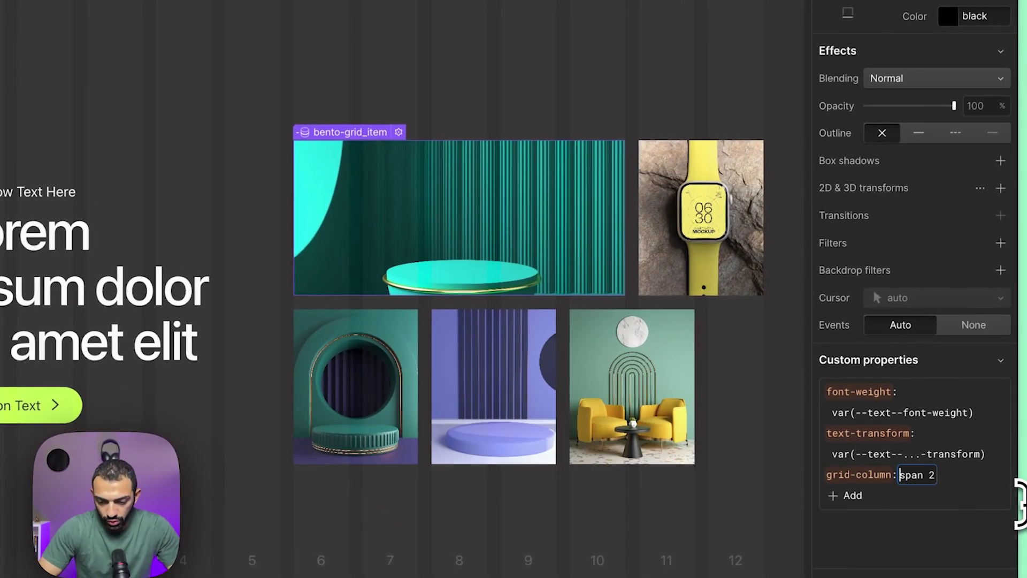
type("1 / span ")
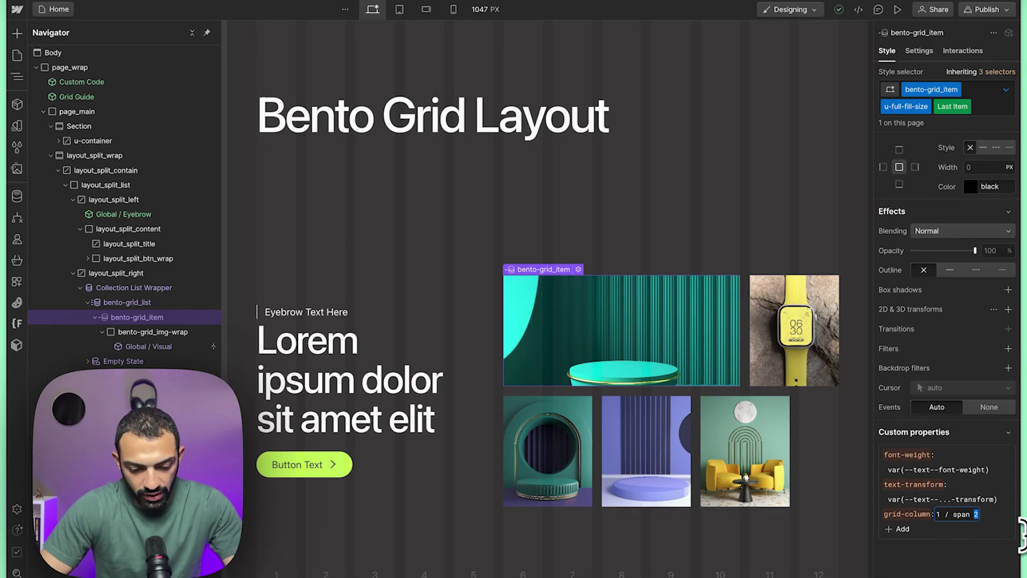
type("5")
key("Return")
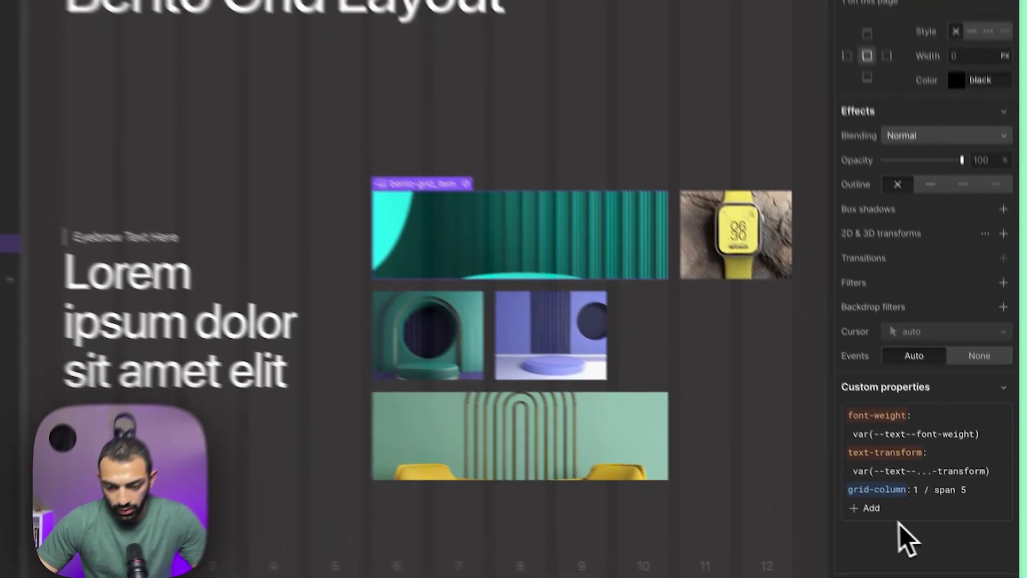
Add a grid-row custom property with the value 2 / span 2 to the Last Item state of bento-grid_item.
left_click(900, 528)
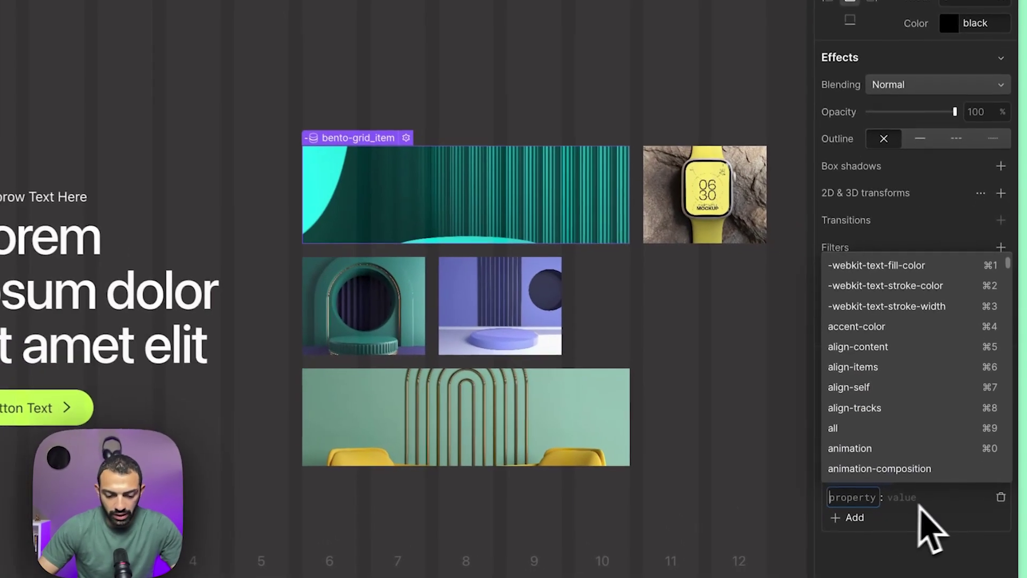
type("grid")
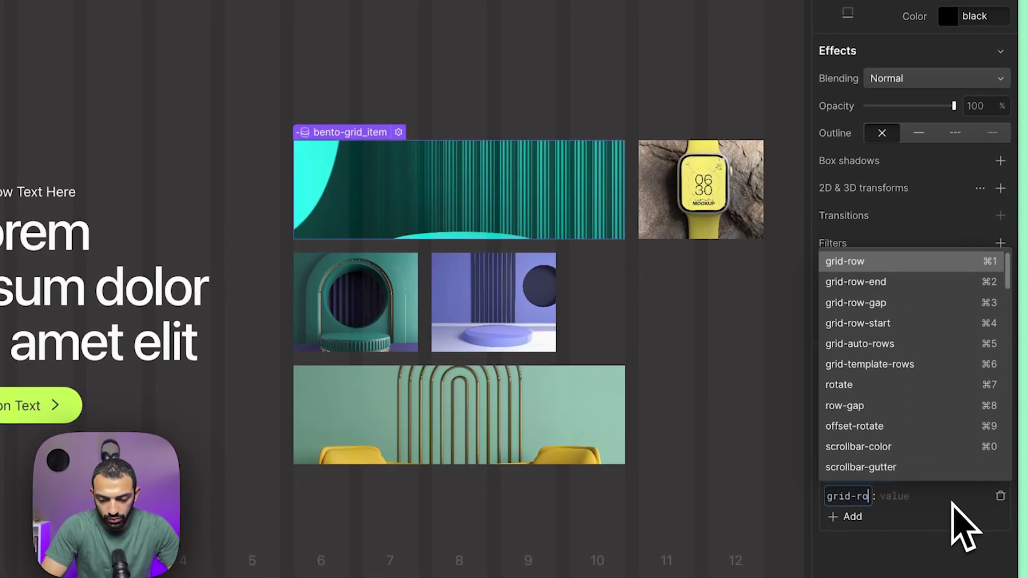
type("-ro")
key("Return")
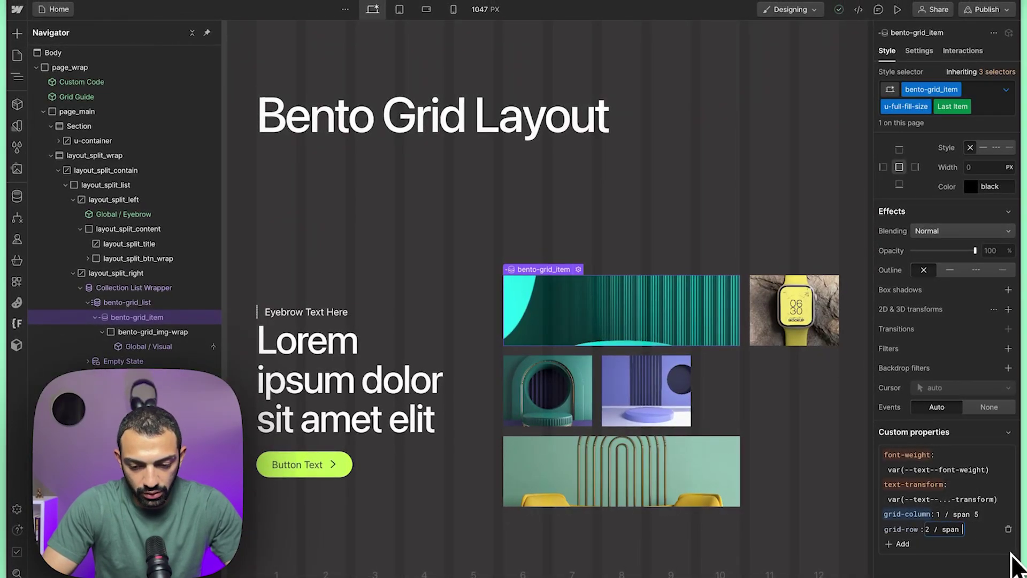
type("2")
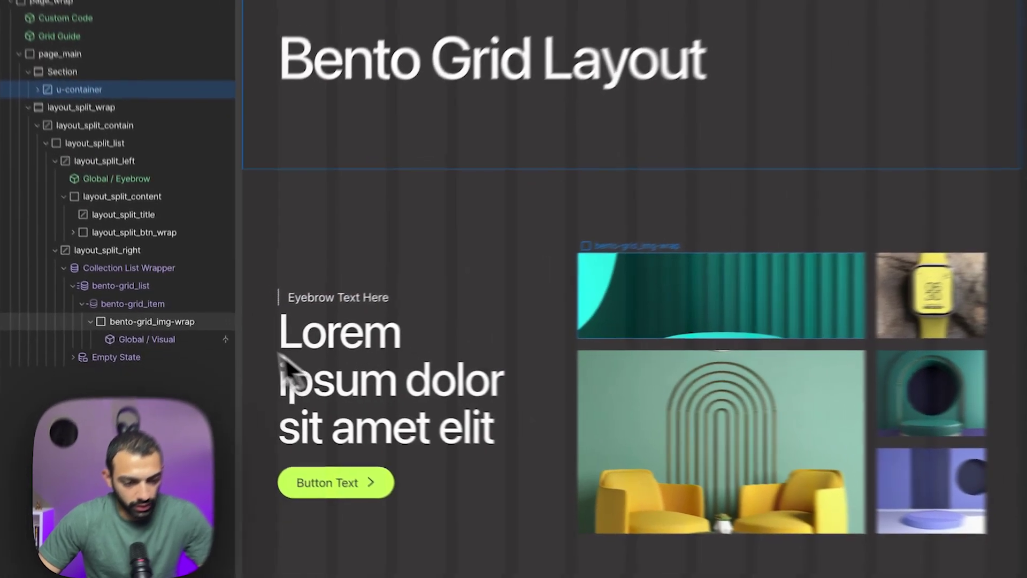
Apply the small radius variable (0.5rem) as the border radius of bento-grid_img-wrap.
left_click(153, 331)
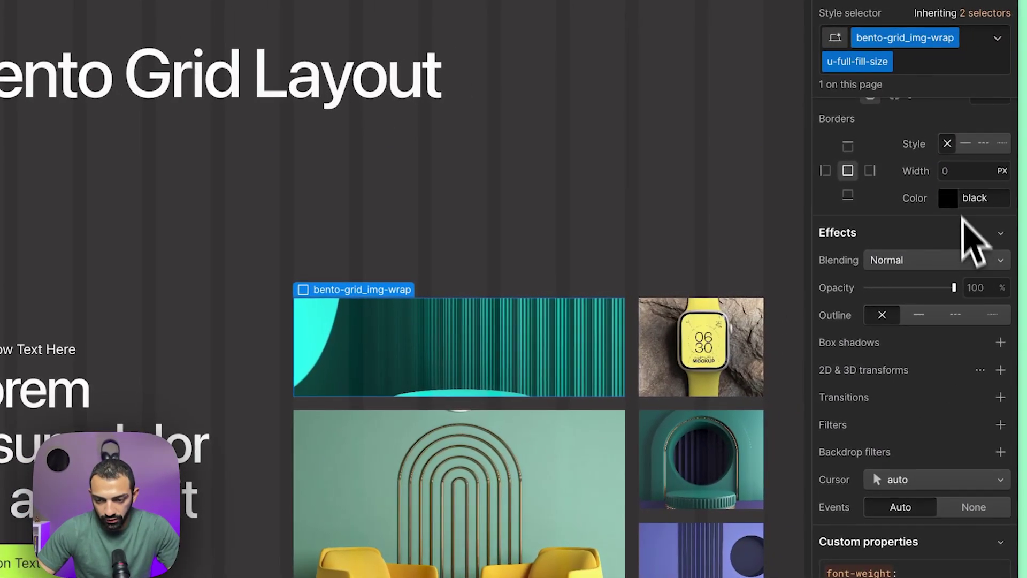
scroll(968, 225, "up", 3)
left_click(972, 170)
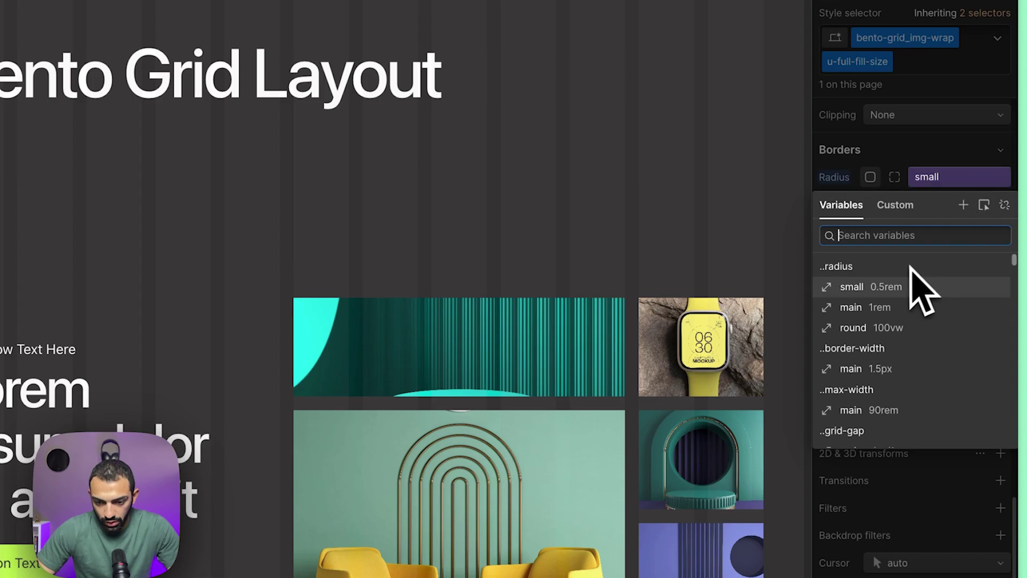
left_click(893, 294)
scroll(924, 337, "up", 10)
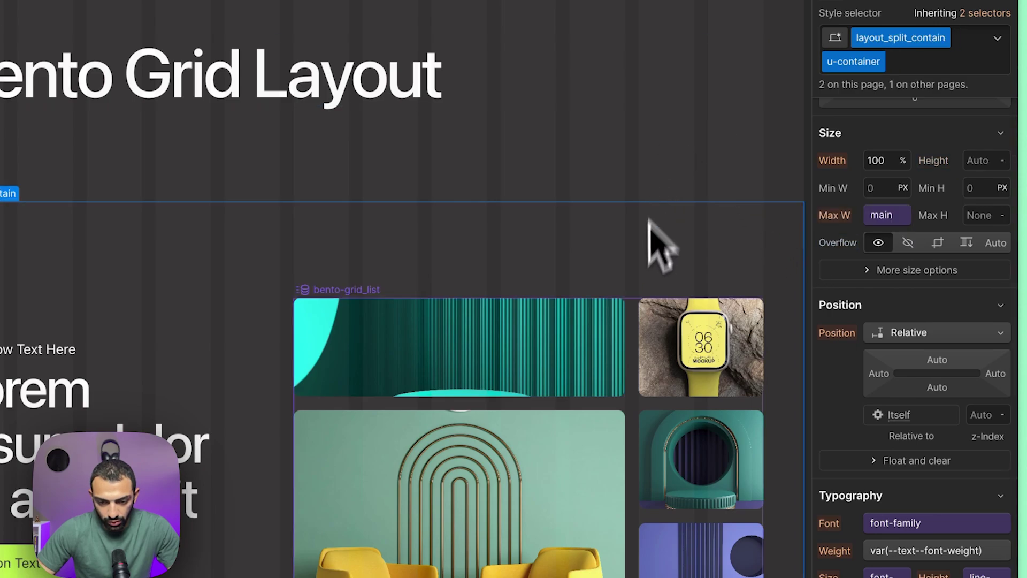
Preview the page to check the rounded bento grid, and return to the design view.
left_click(592, 56)
left_click(847, 23)
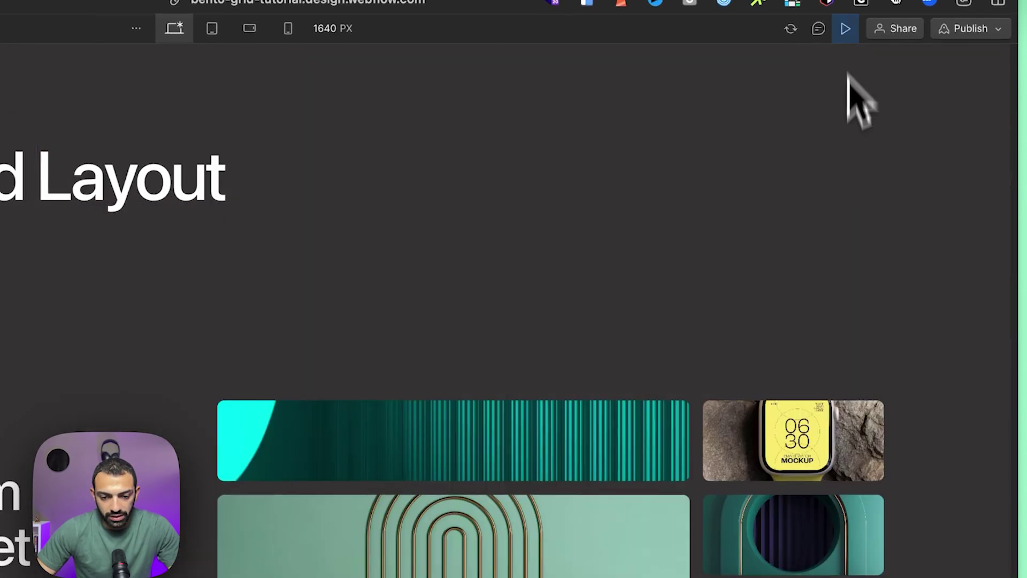
left_click(850, 5)
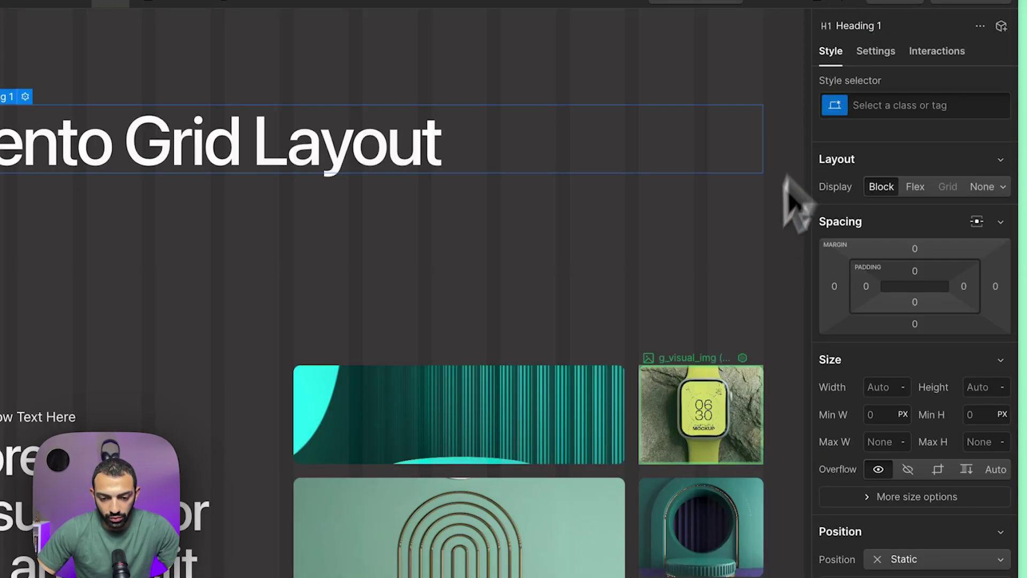
Set the minimum height of layout_split_right to 500 px and check the result in preview mode.
left_click(660, 450)
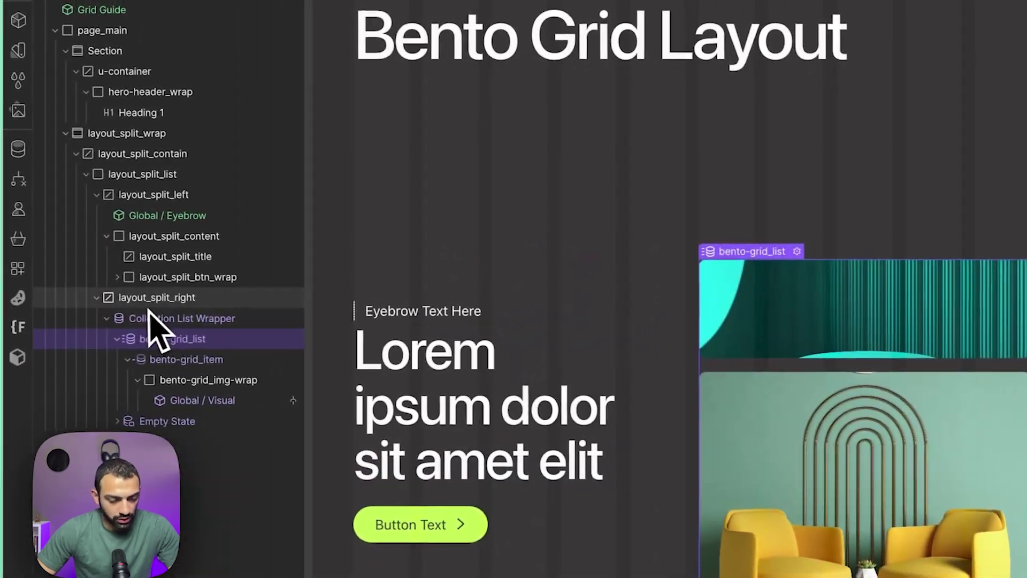
left_click(99, 293)
scroll(965, 460, "down", 2)
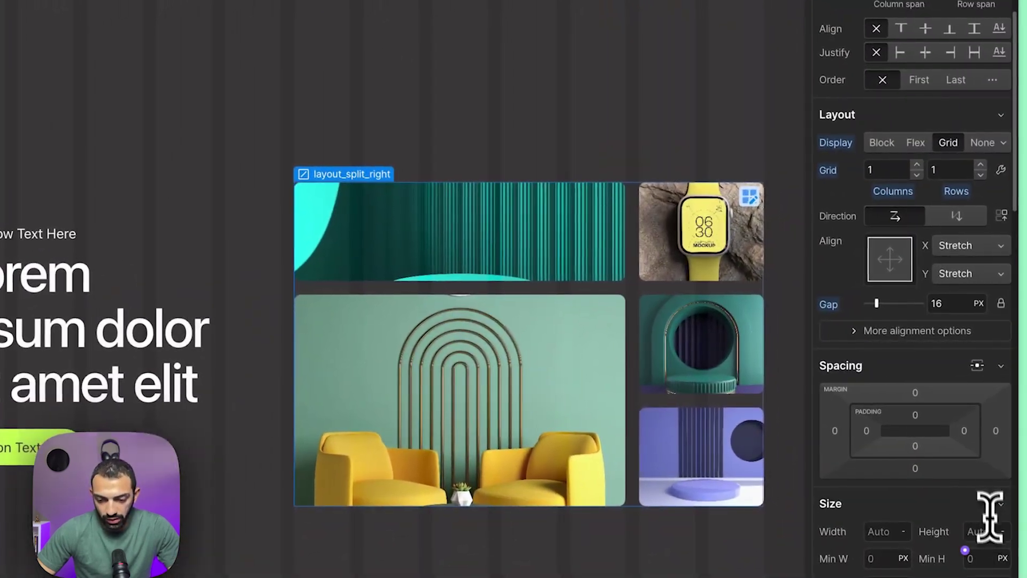
left_click(971, 560)
type("500")
key("Return")
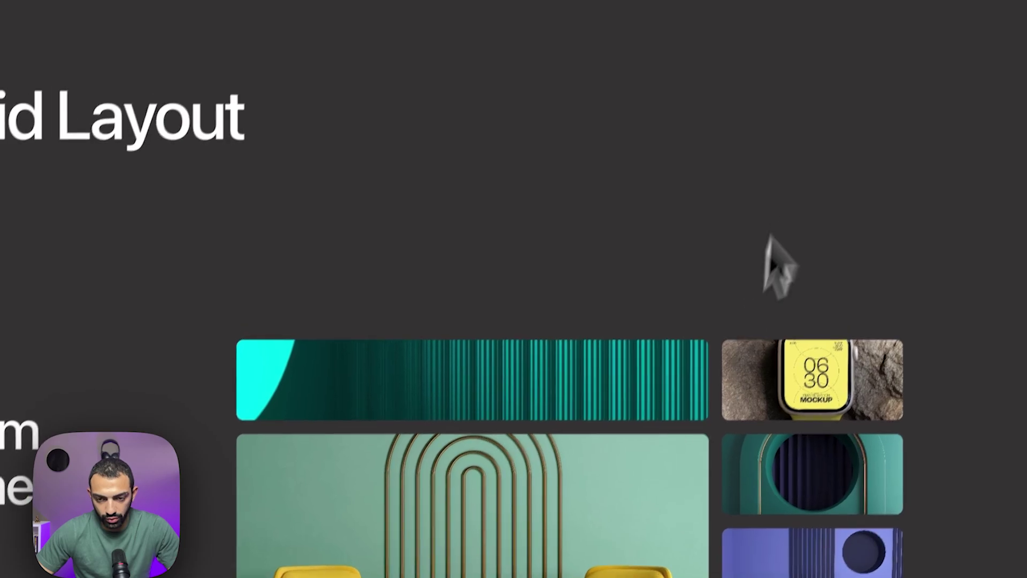
left_click(836, 17)
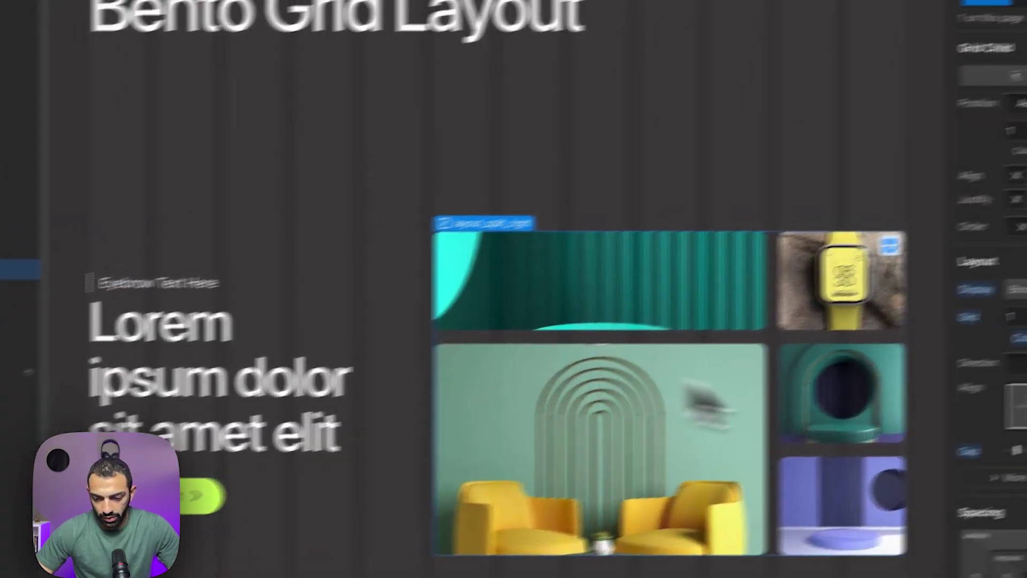
Set the minimum height of layout_split_right to 600 px, check the bento grid in preview mode, and return to the design view.
scroll(987, 453, "down", 6)
left_click(980, 375)
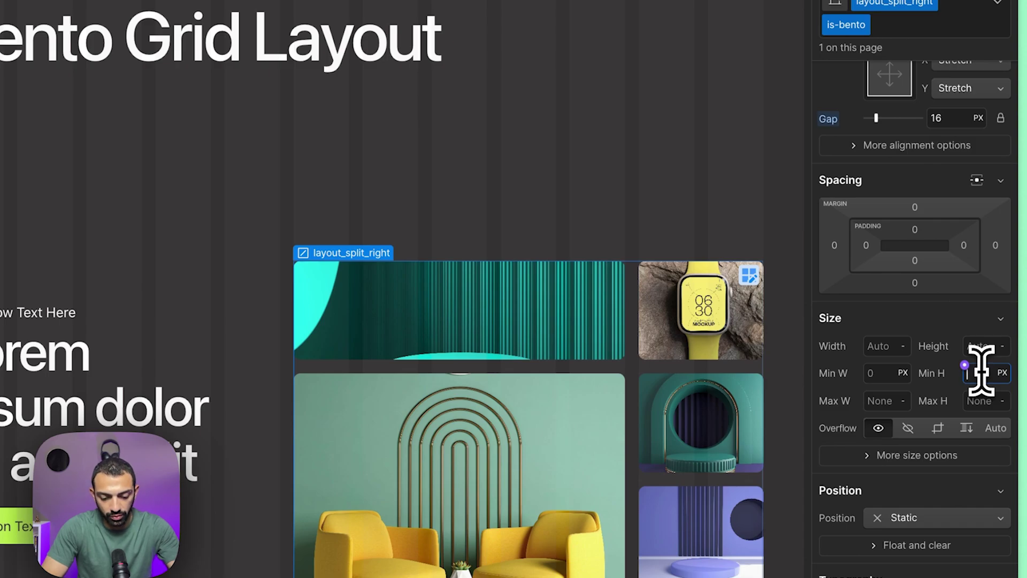
type("600")
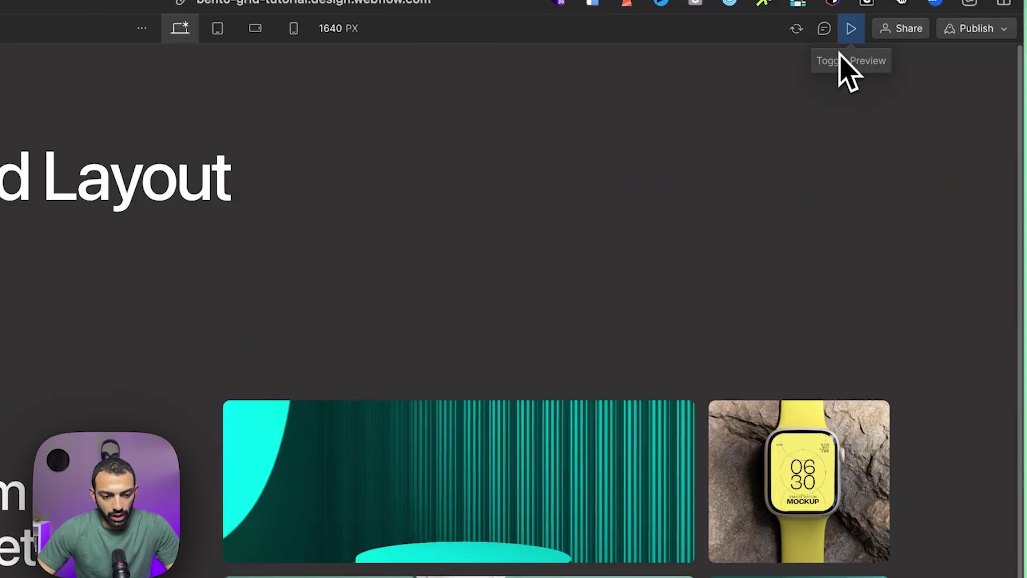
left_click(850, 27)
left_click(444, 358)
left_click(405, 450)
scroll(428, 451, "down", 3)
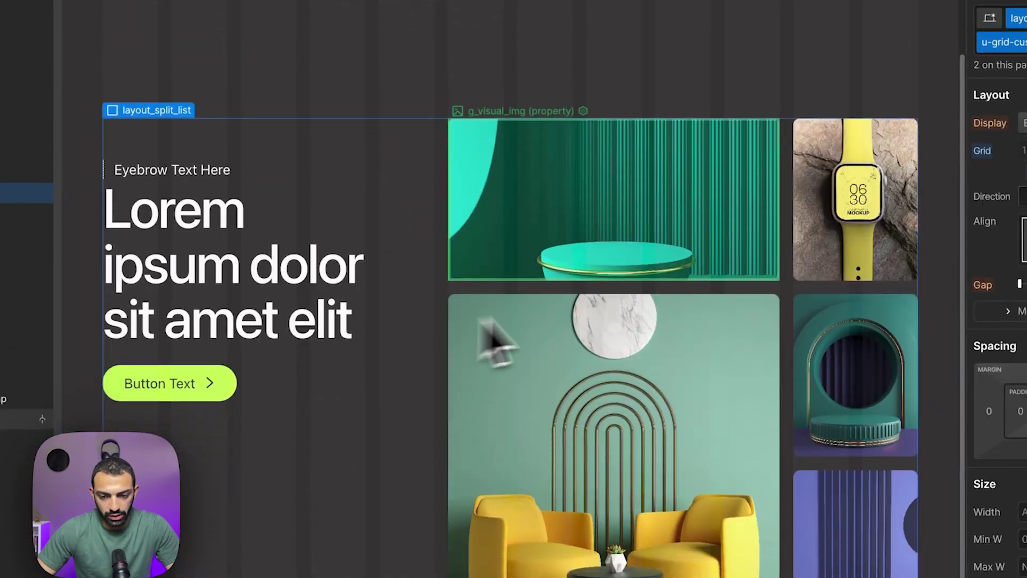
Review the states and structure options available for bento-grid_item, and select the surrounding bento-grid_list.
left_click(752, 285)
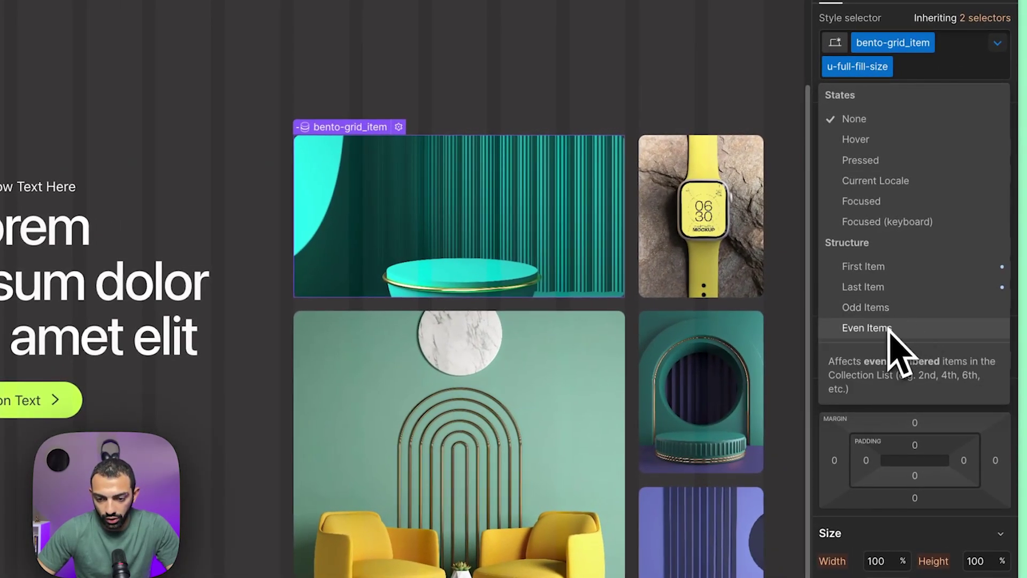
left_click(727, 390)
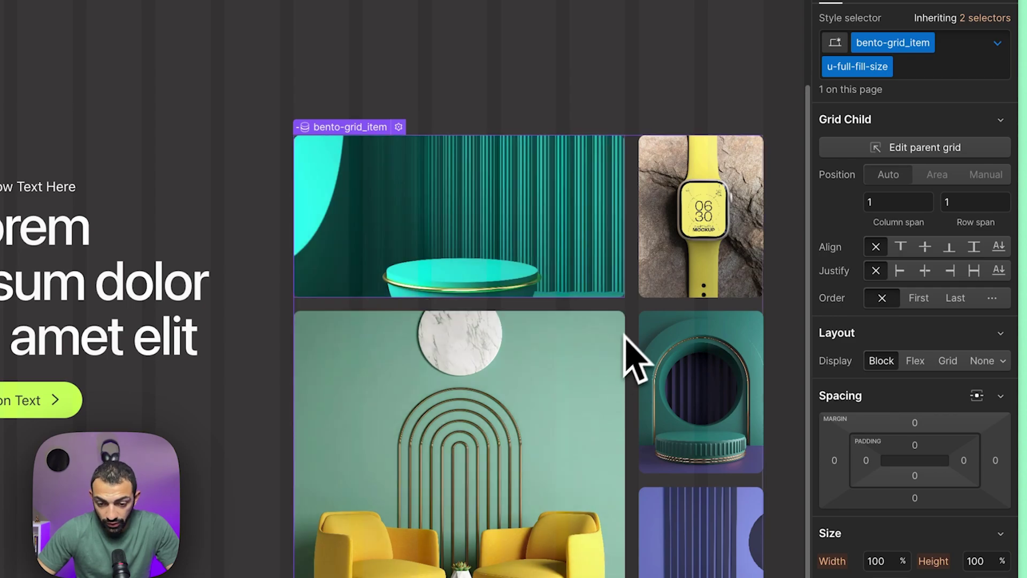
left_click(998, 43)
left_click(632, 297)
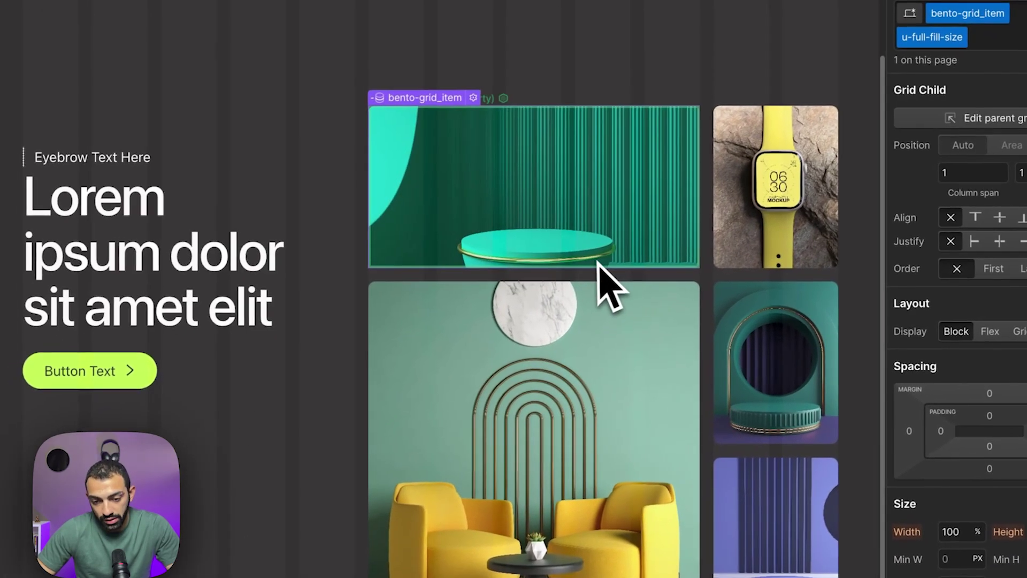
left_click(703, 283)
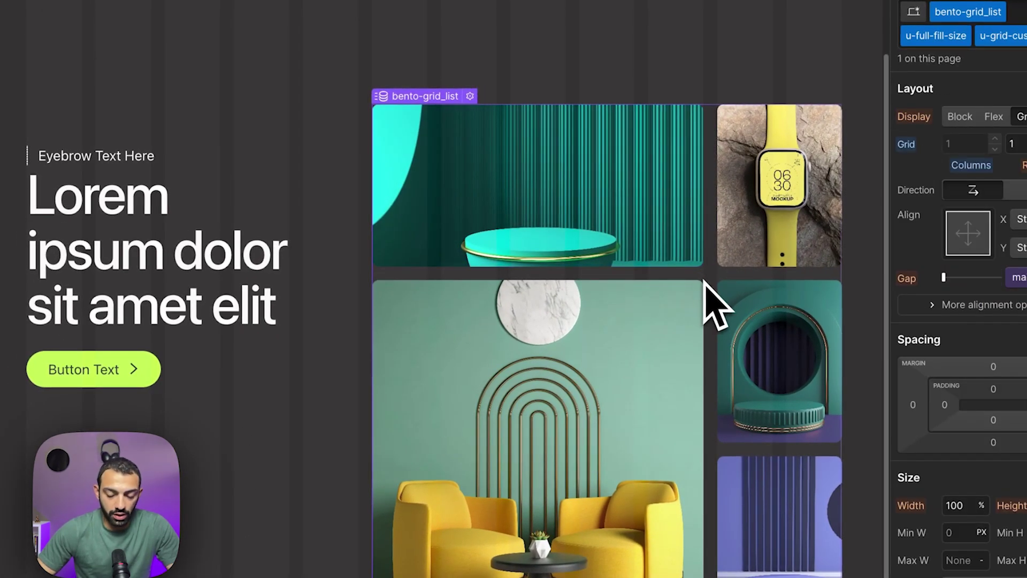